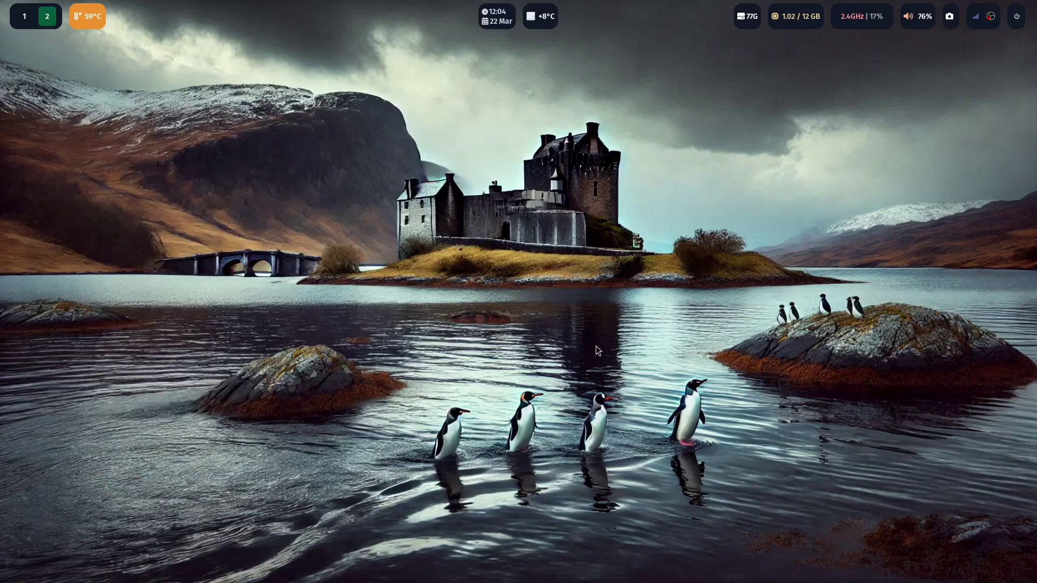
Launch Google Chrome from Rofi and pause the YouTube channel trailer
key("super+d")
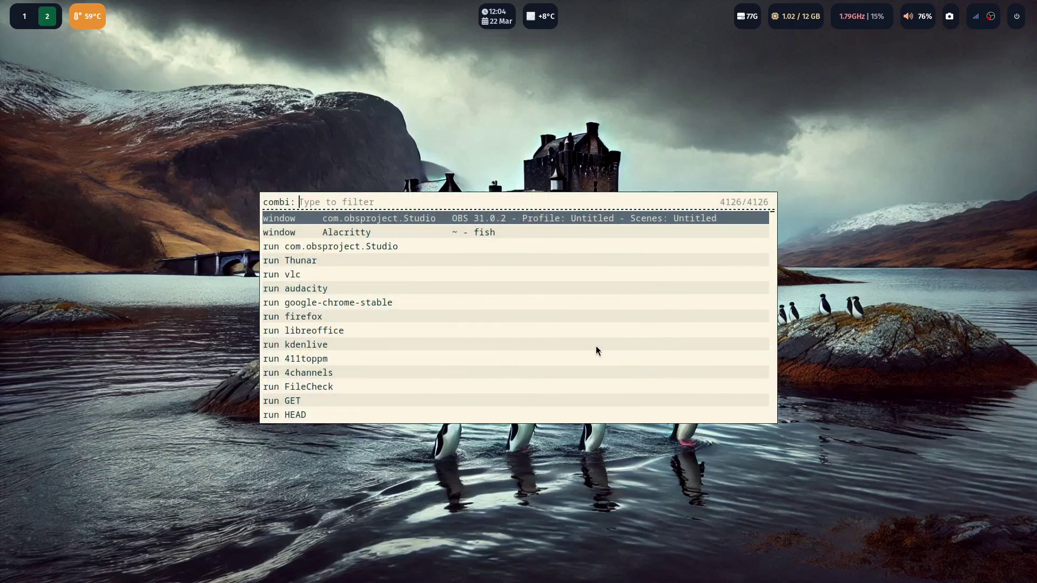
type("chrome")
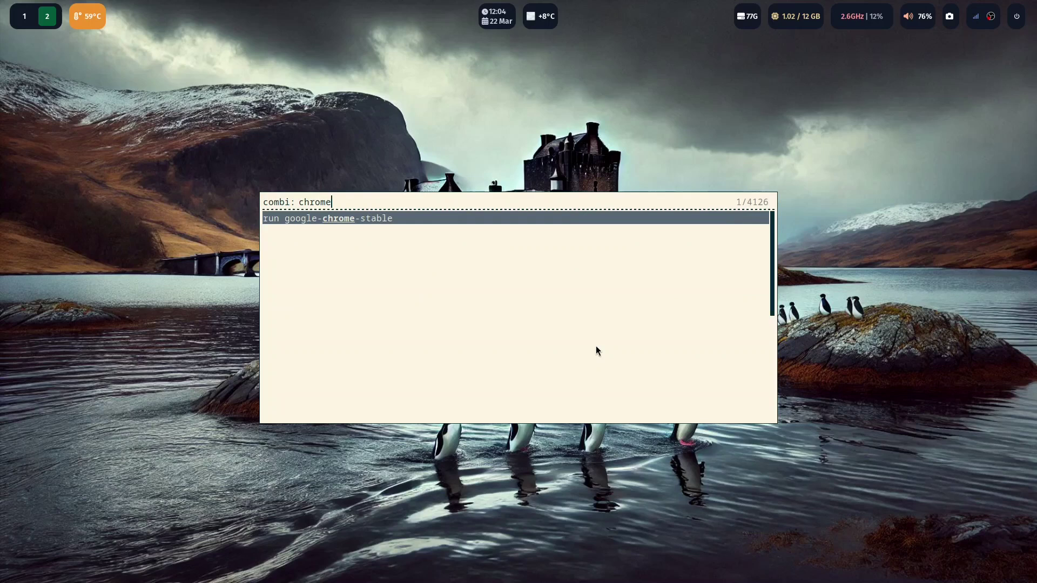
key("Return")
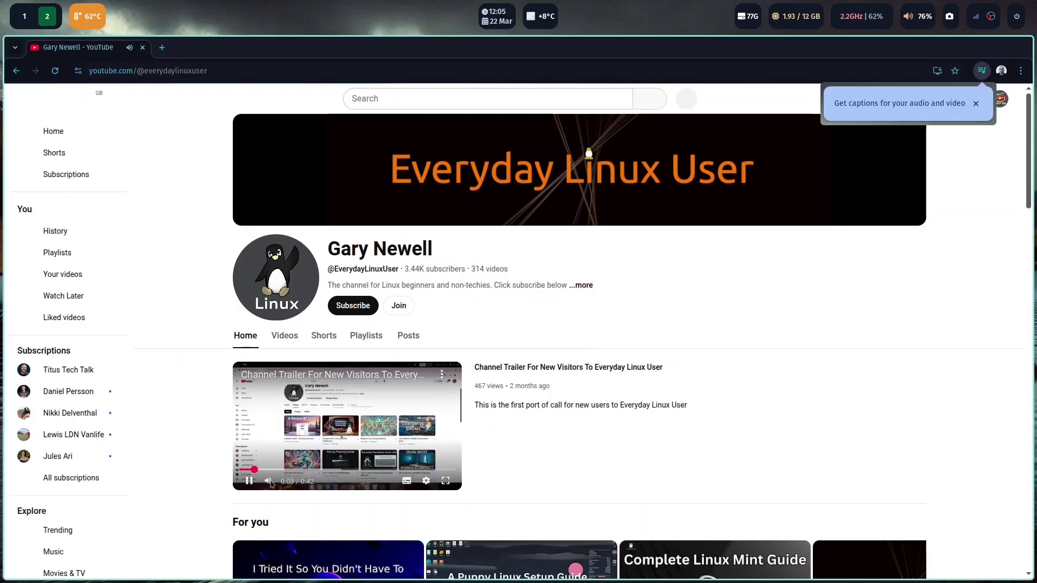
left_click(250, 480)
Launch LibreOffice Writer from Rofi, then open and close a system-information terminal
key("super+d")
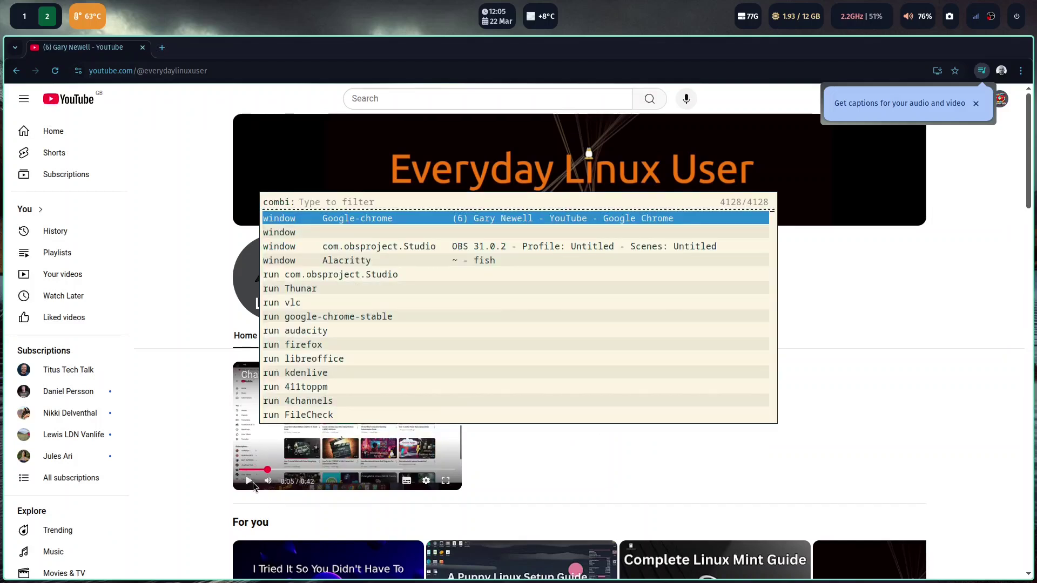
type("libre")
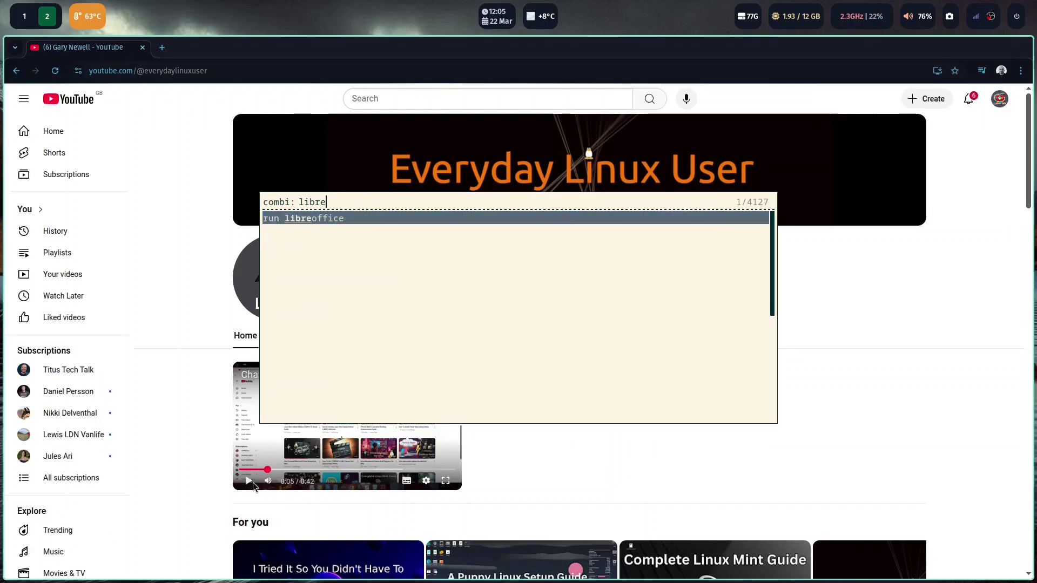
key("Return")
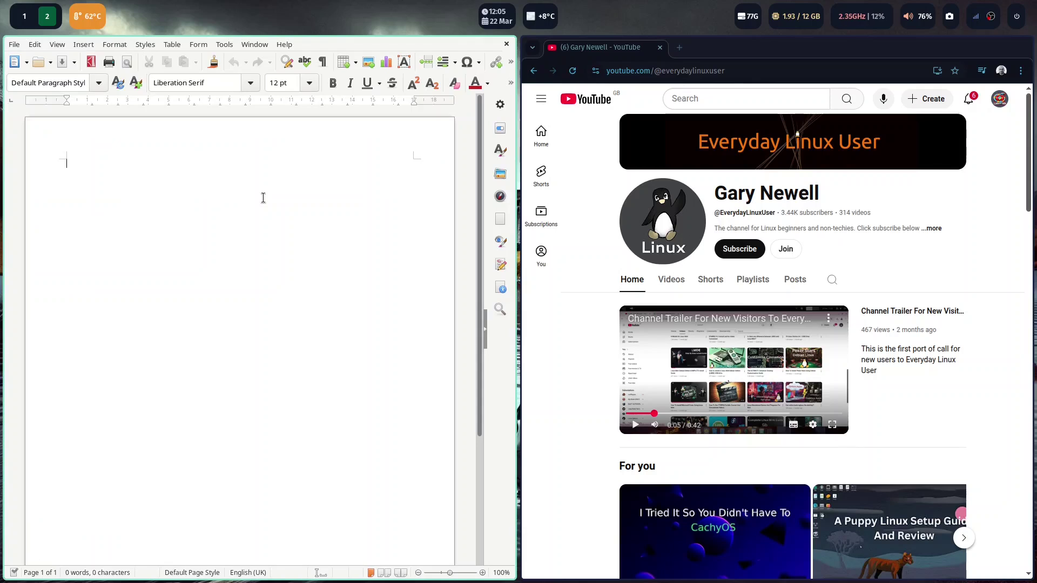
key("super+Return")
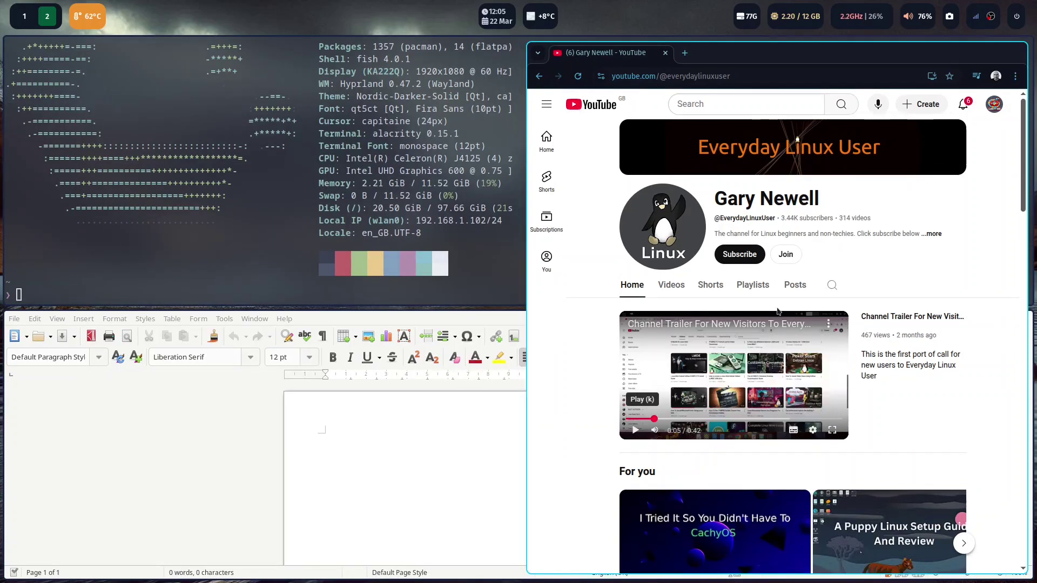
key("super+q")
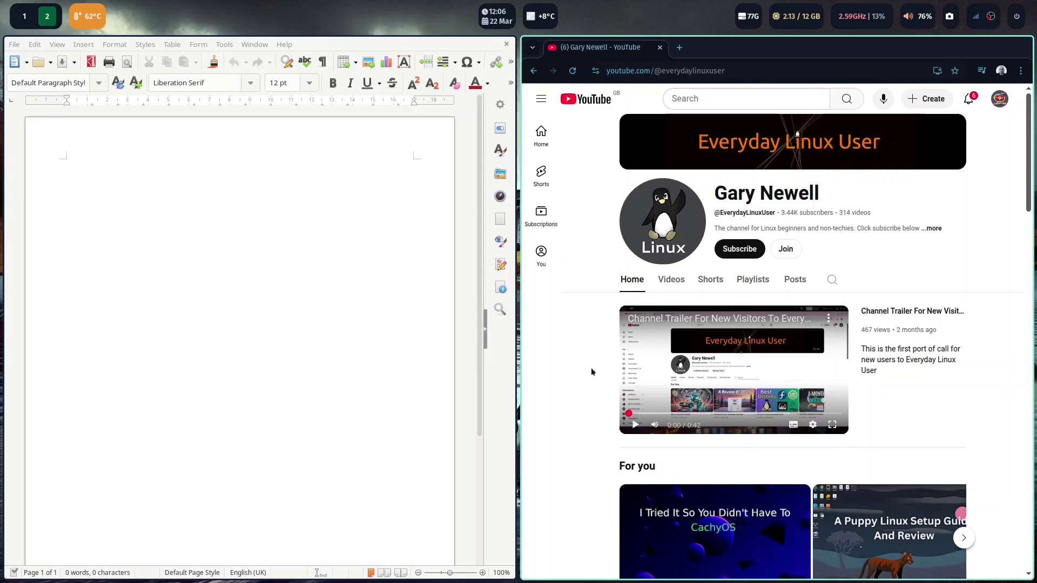
Send the YouTube window to workspace 3, return to workspace 2, and launch VLC
key("super+shift+3")
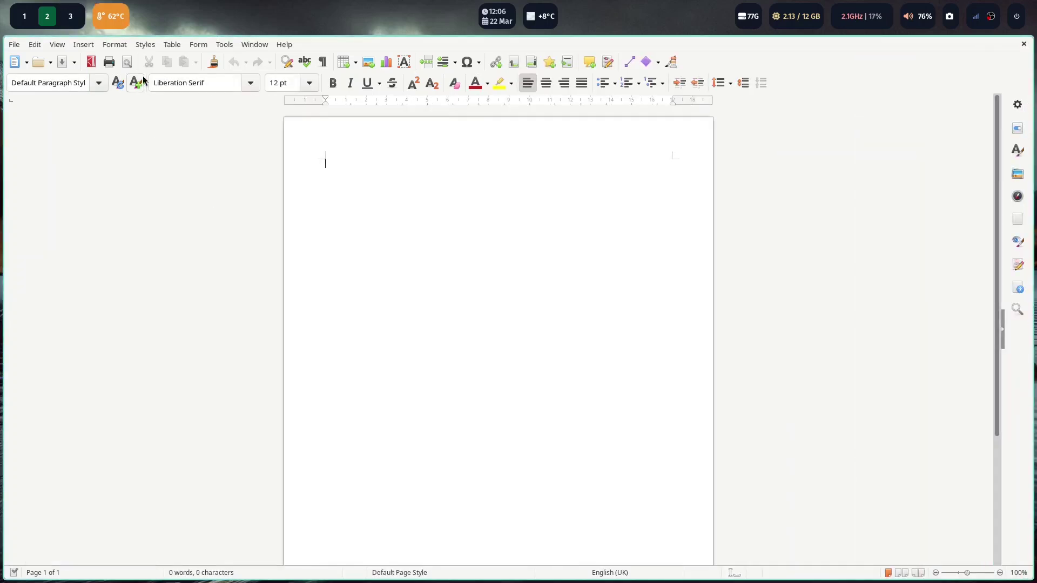
key("super+3")
key("super+2")
key("super+d")
type("vlc")
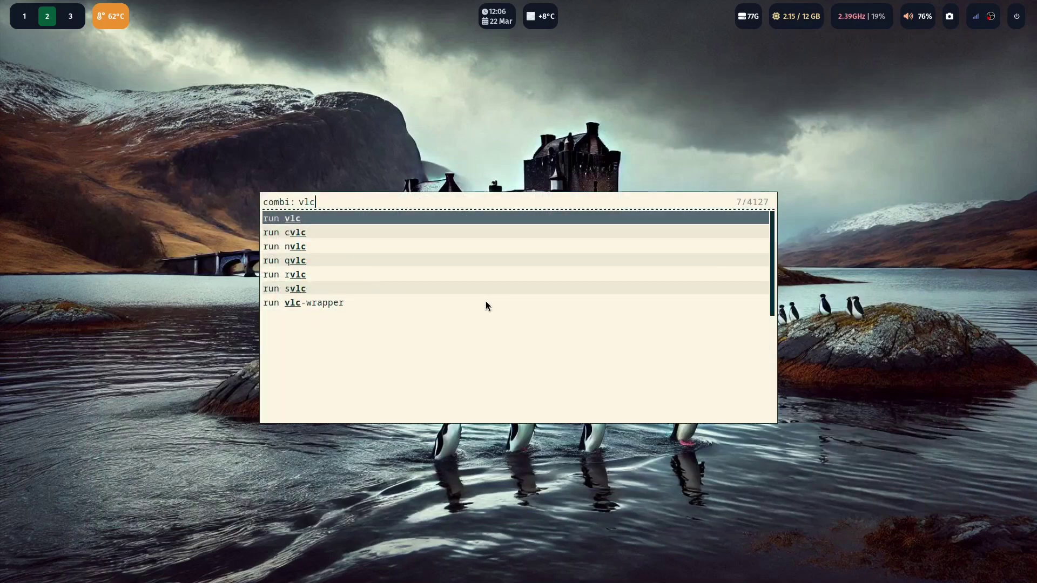
key("Return")
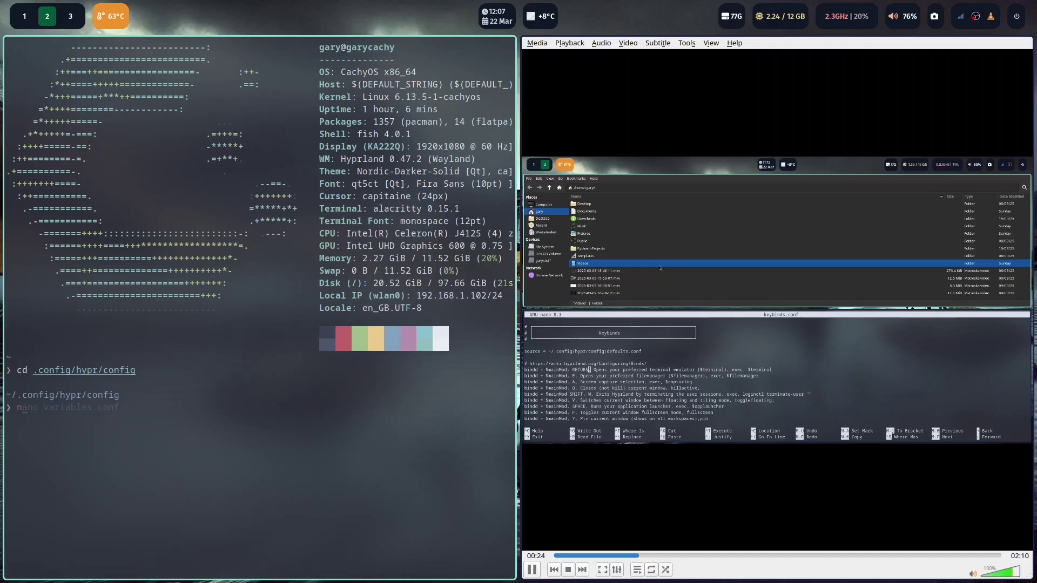
Enter the text 'ano keybinds.conf' while the nano keybinds.conf clip plays in VLC
type("ano keybinds.conf")
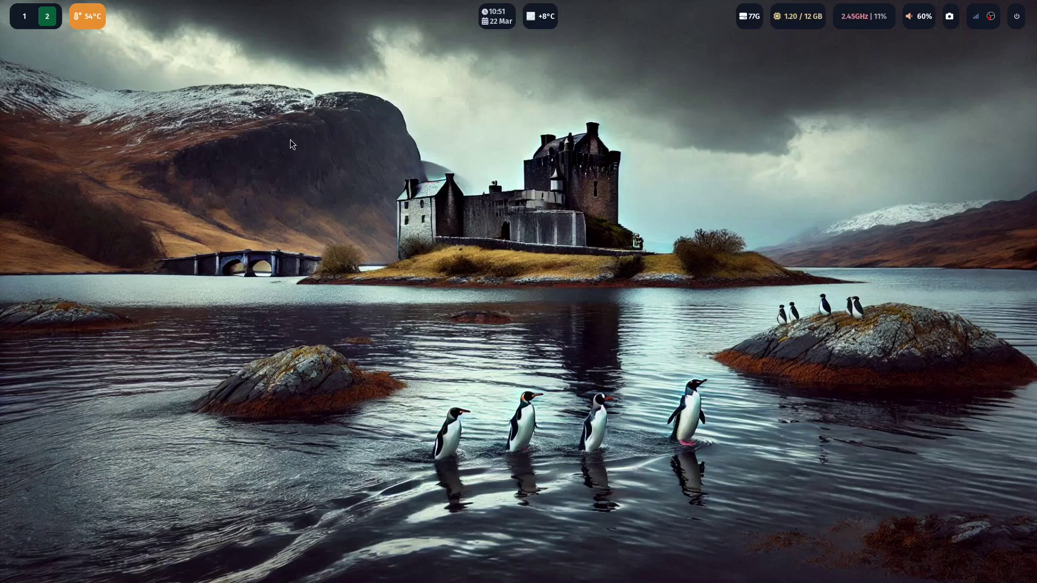
left_click(27, 17)
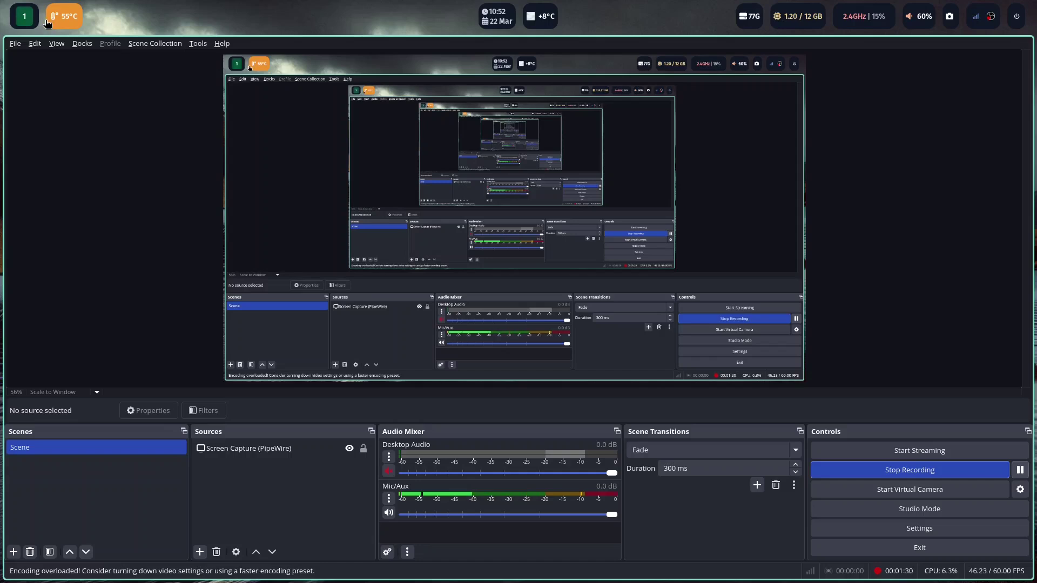
key("super+2")
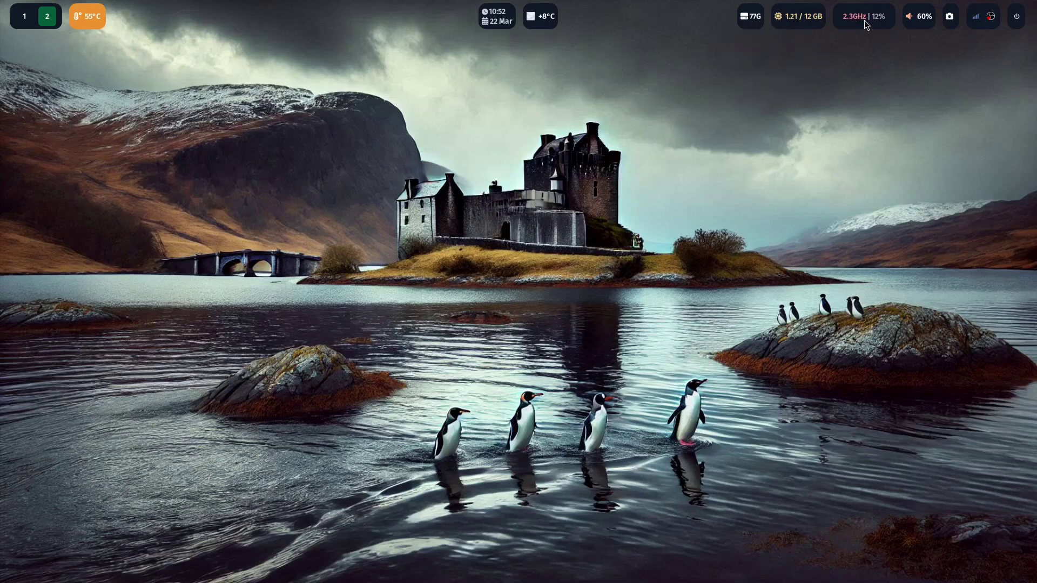
Run vlc and then thunar from Rofi so both tile on workspace 2
mouse_move(858, 18)
key("super+d")
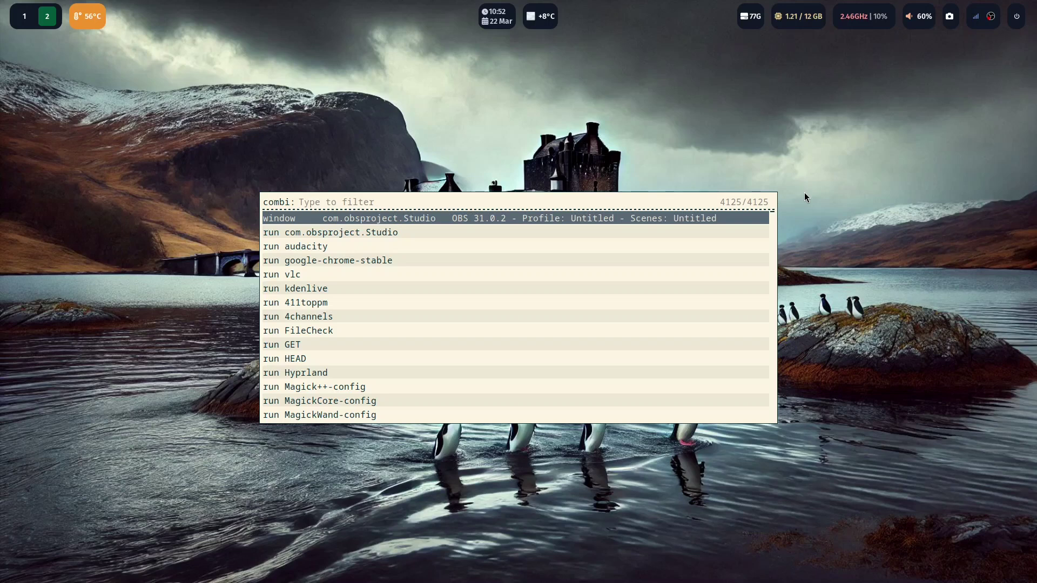
type("vlc")
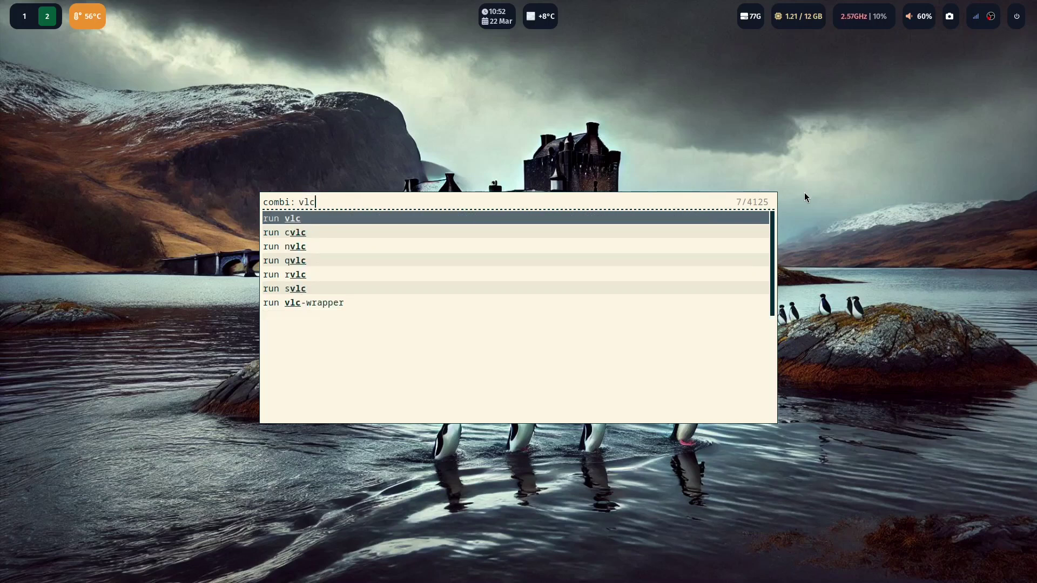
key("Return")
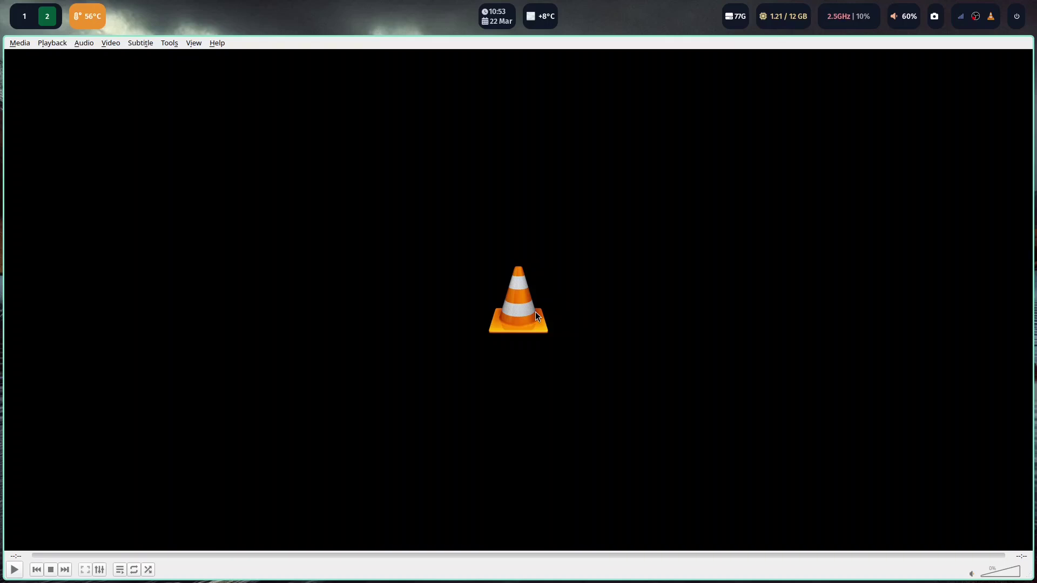
key("super+d")
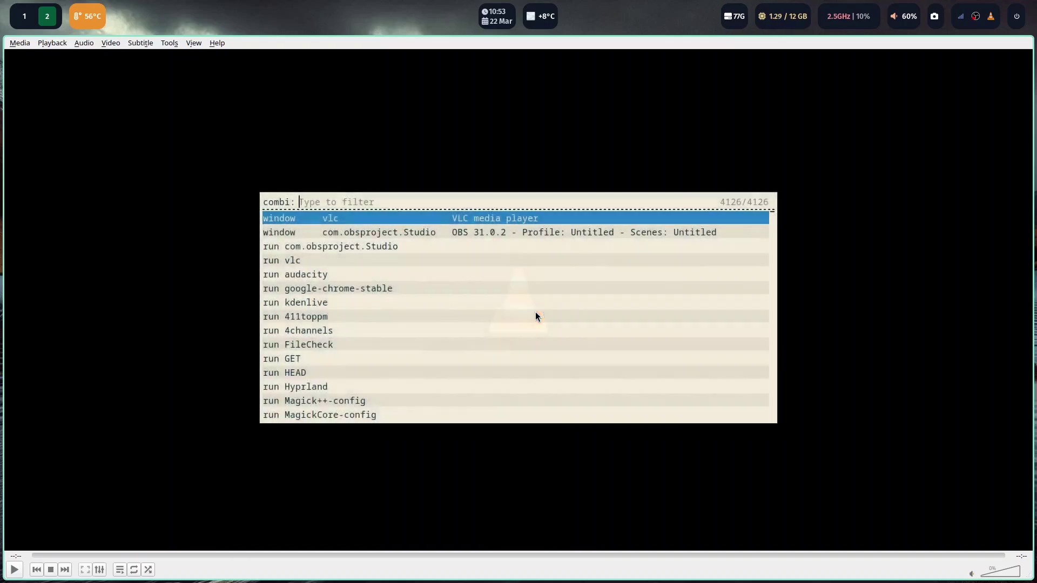
type("thunar")
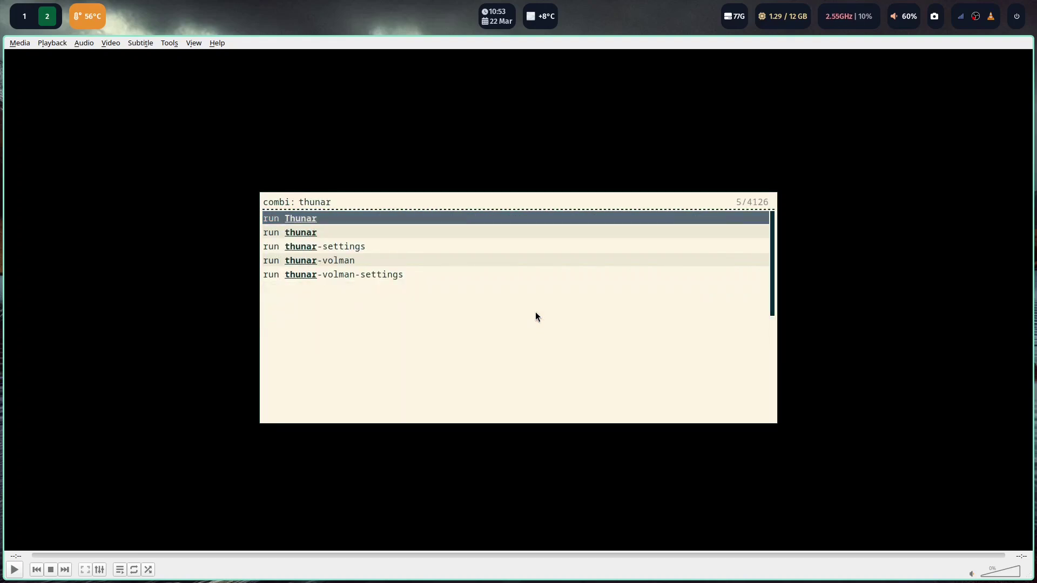
key("Return")
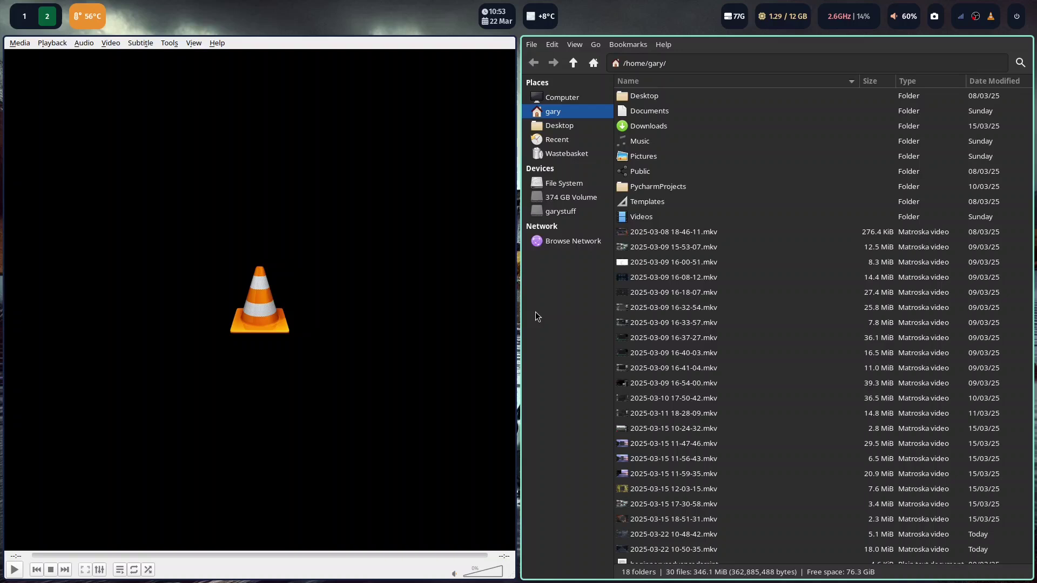
Launch Firefox from Rofi and dismiss its add-ons and tracker-protection popups
key("super+d")
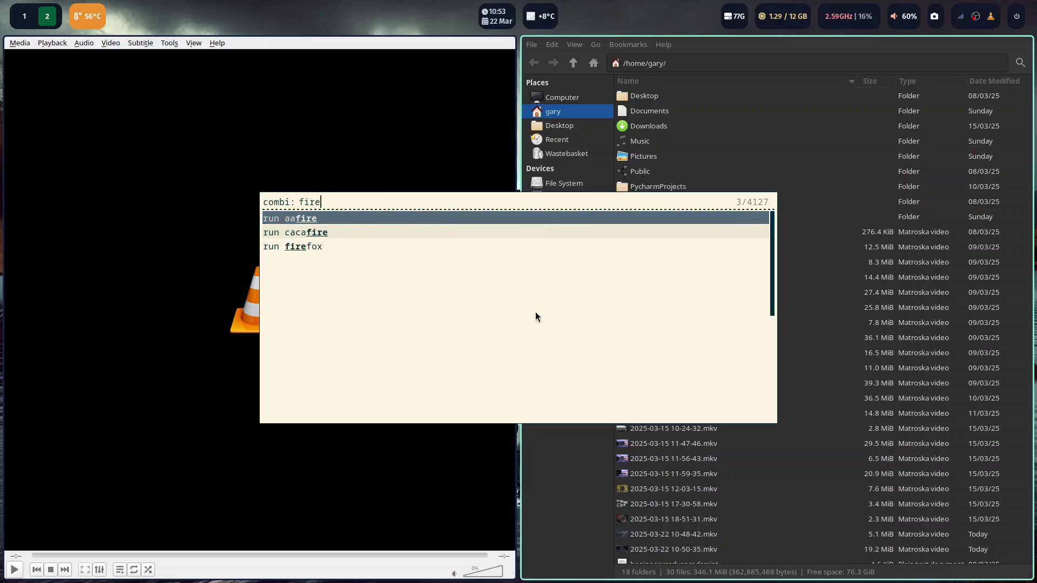
key("Down")
key("Down")
key("Return")
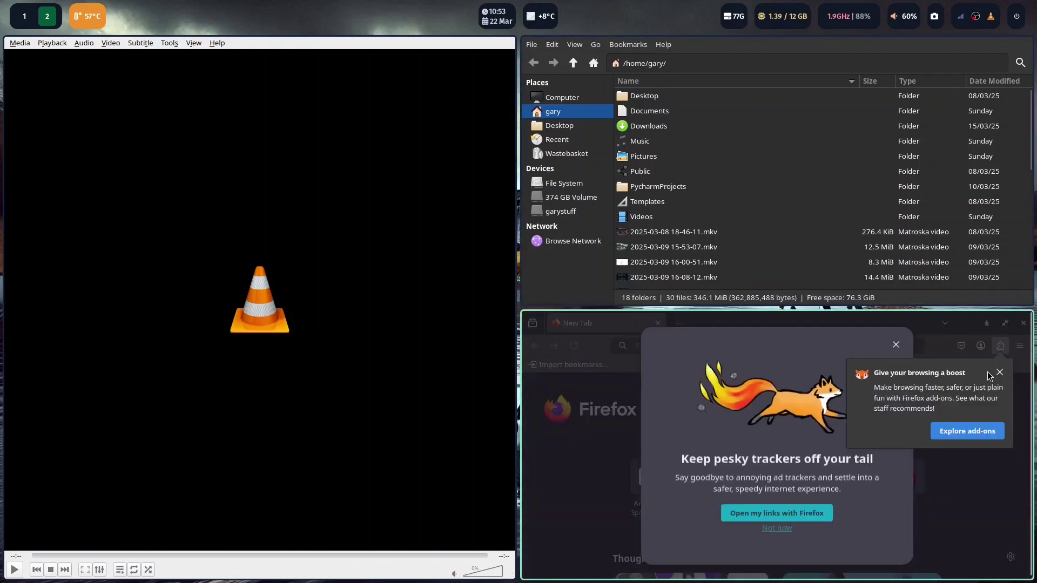
left_click(998, 373)
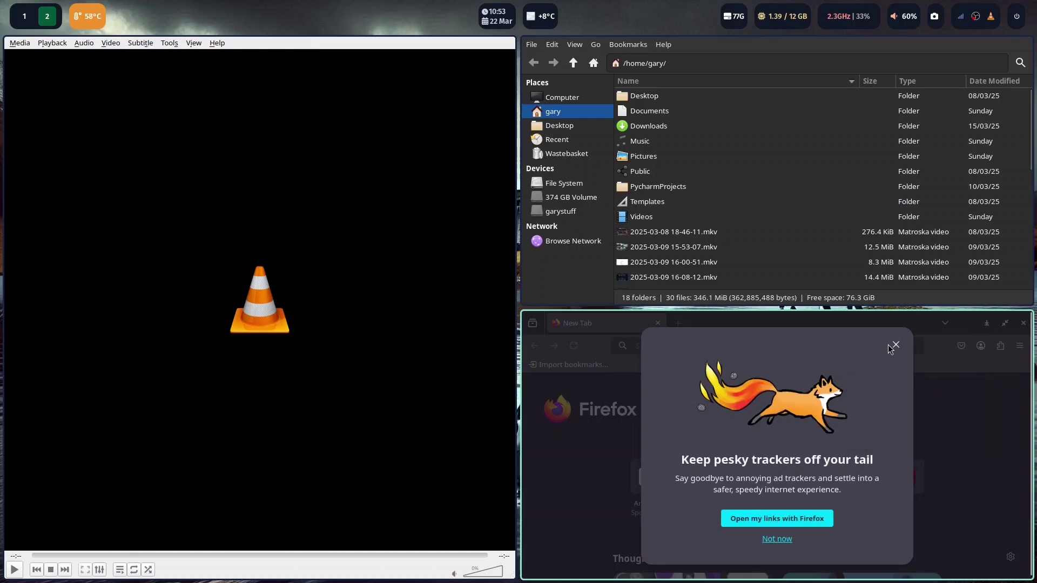
left_click(894, 345)
Select Pictures in Thunar, cancel VLC's Open File dialog, then select Templates
left_click(721, 160)
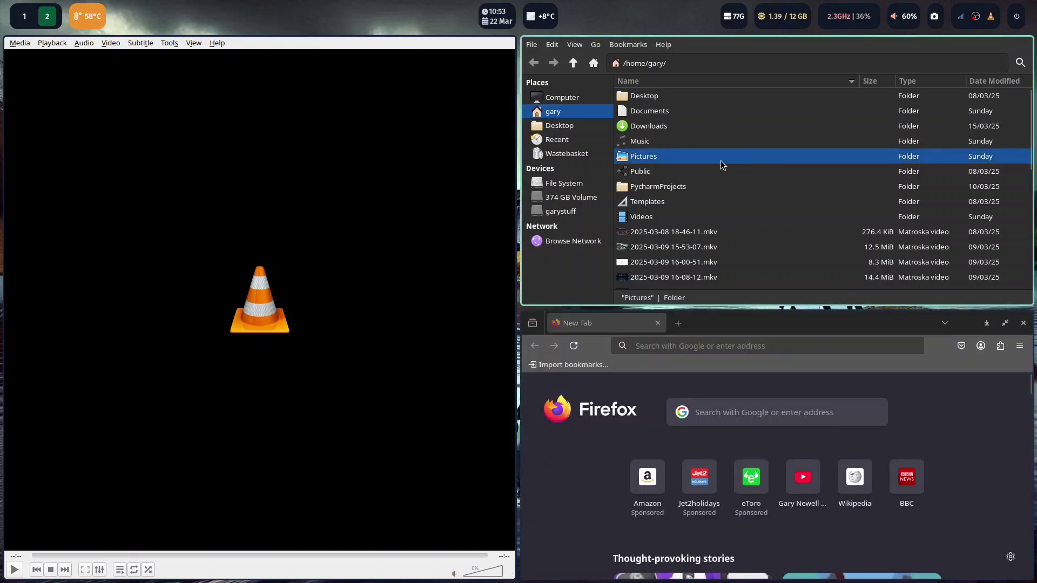
left_click(20, 43)
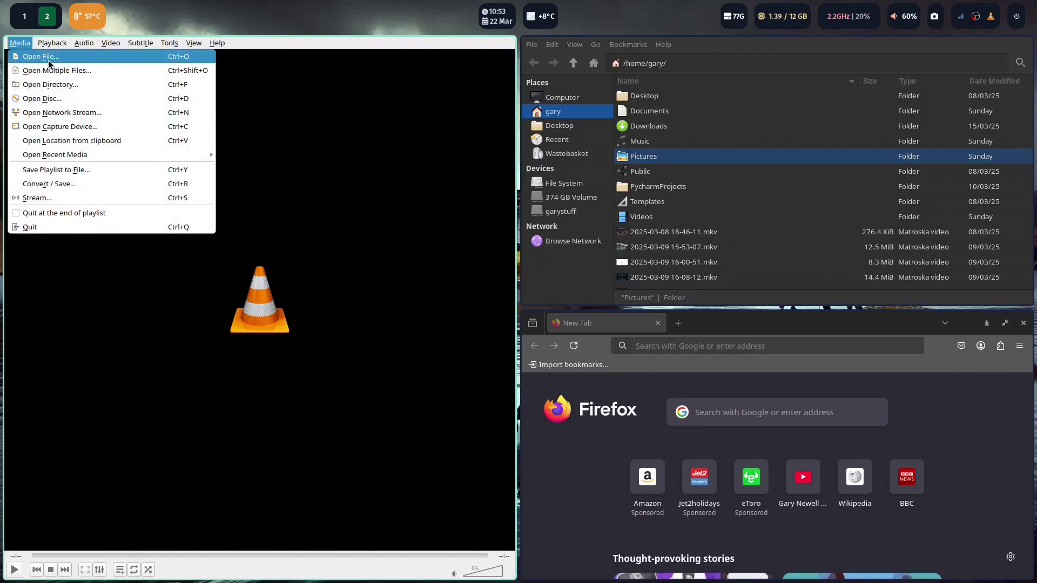
left_click(48, 59)
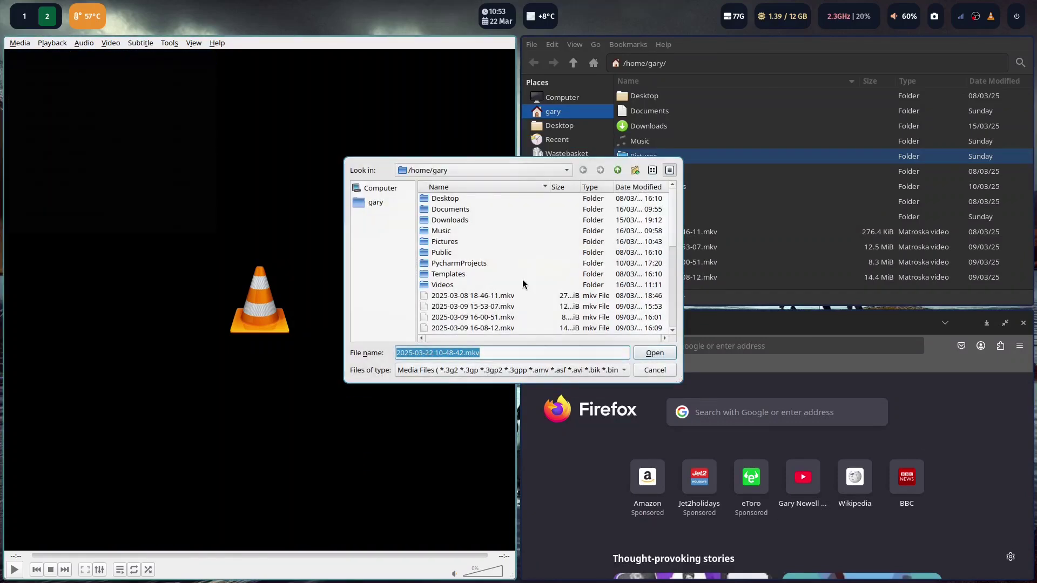
left_click(654, 370)
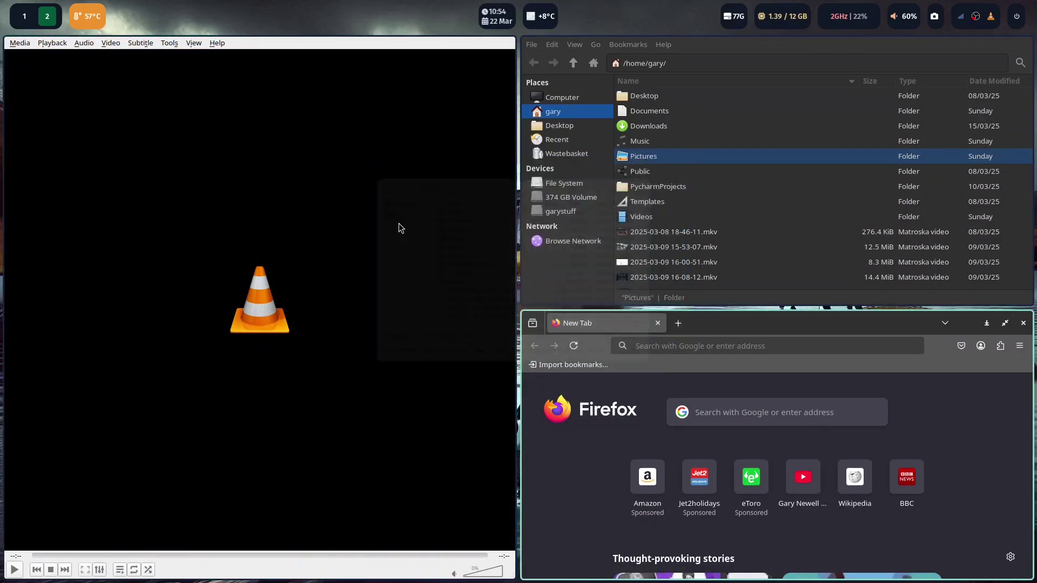
left_click(724, 201)
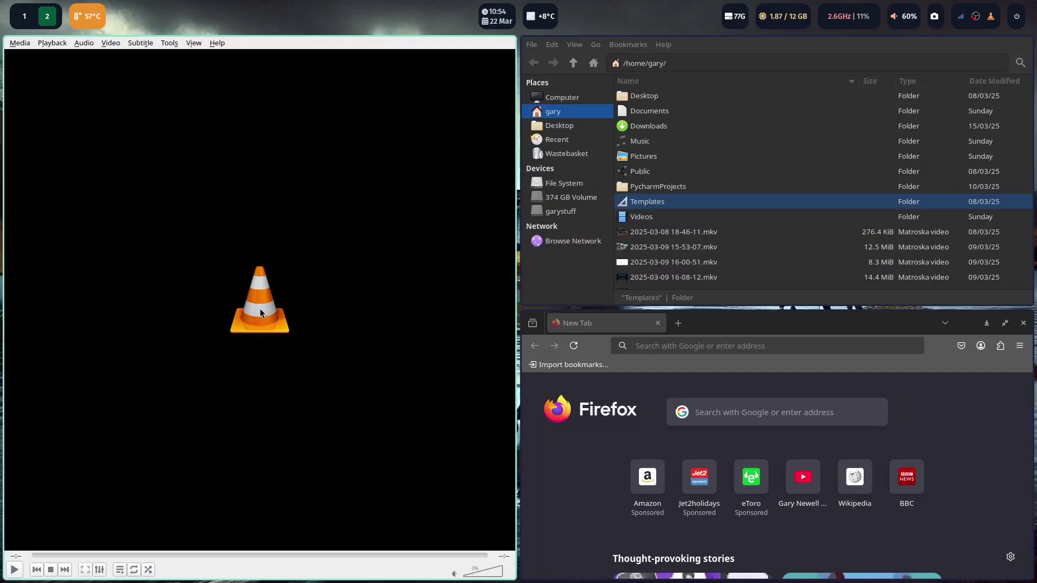
Move VLC between tile slots with Super+Shift+arrows and toggle it floating
key("super+shift+Right")
key("super+shift+Left")
key("super+v")
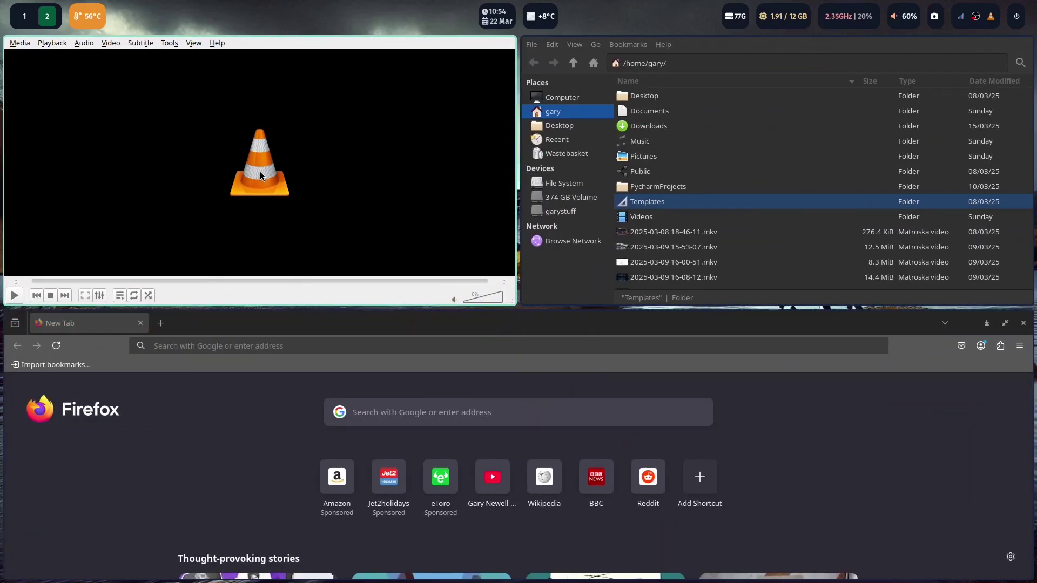
key("super+shift+Down")
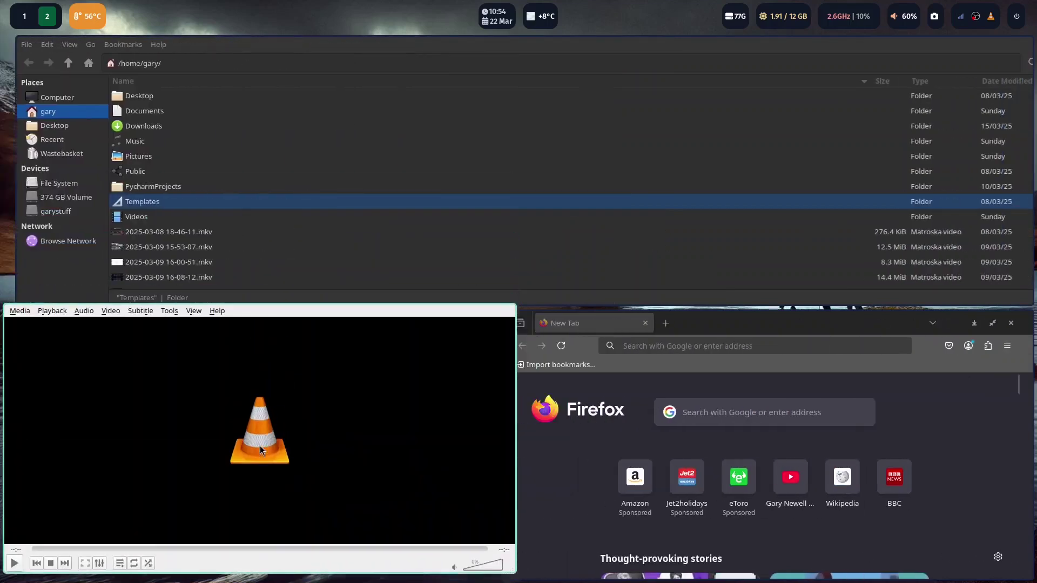
key("super+shift+Right")
key("super+shift+Up")
key("super+shift+Left")
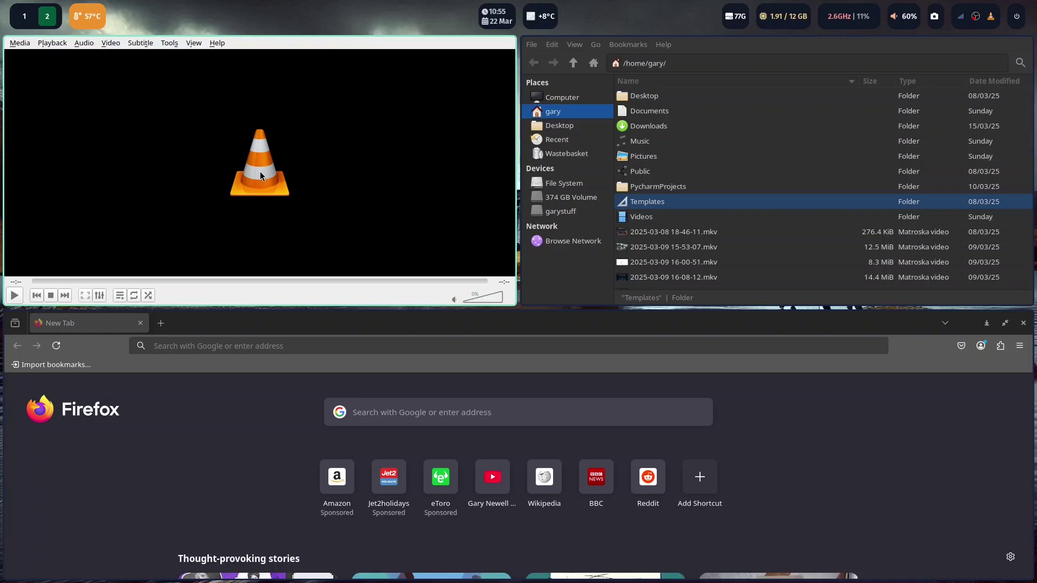
Send VLC to workspace 3, view it there, then return to workspace 2 and select Videos
key("super+shift+3")
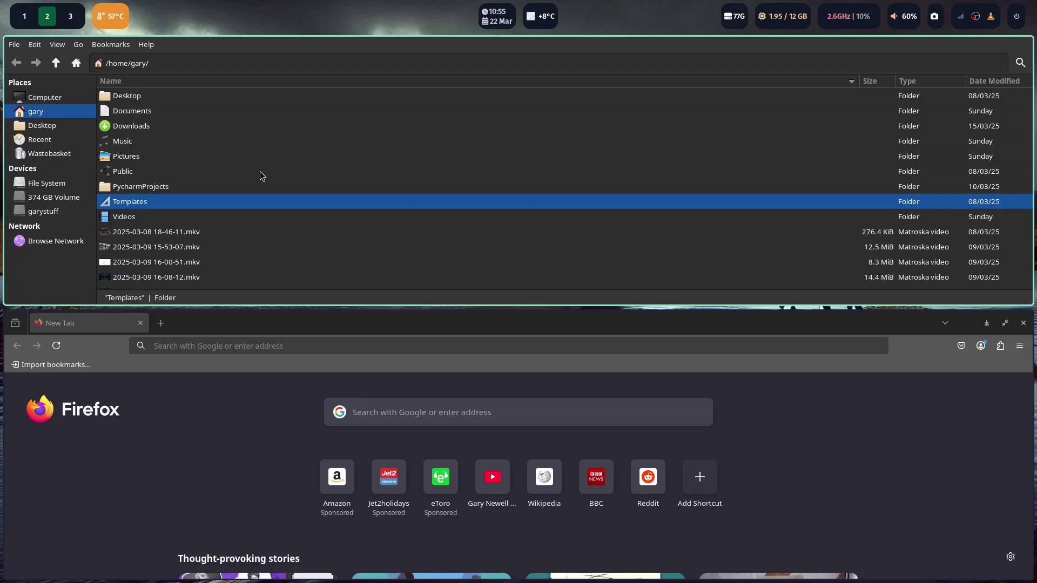
left_click(70, 16)
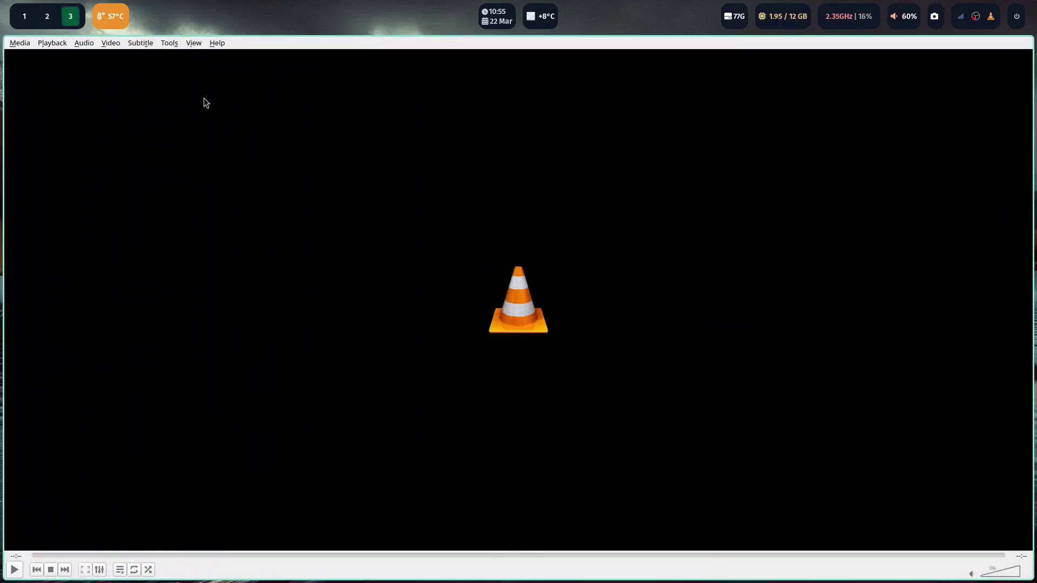
left_click(53, 17)
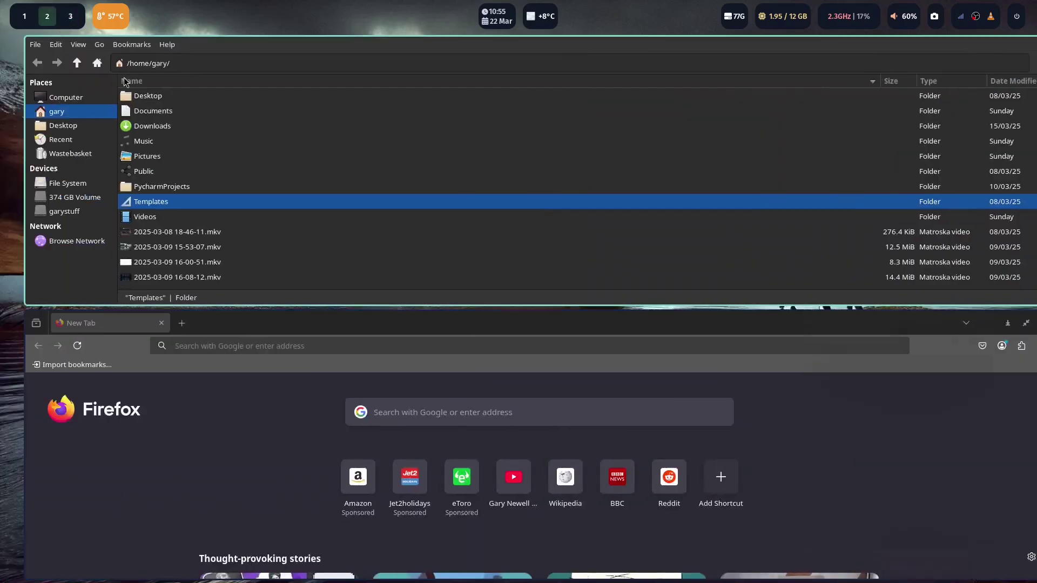
left_click(388, 216)
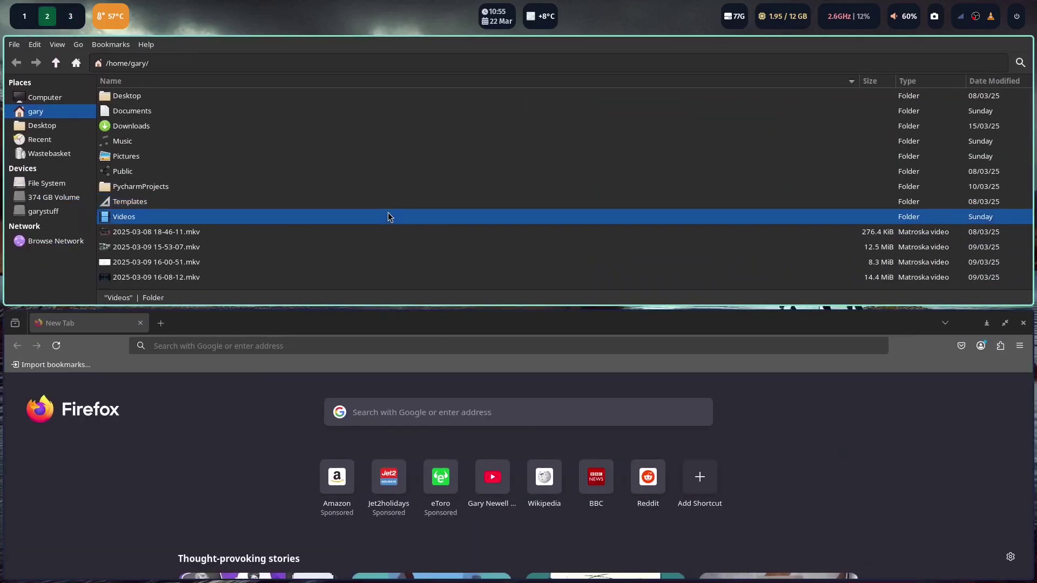
Quit Thunar, relaunch it via Rofi, and toggle Firefox fullscreen on and off with F11
key("ctrl+q")
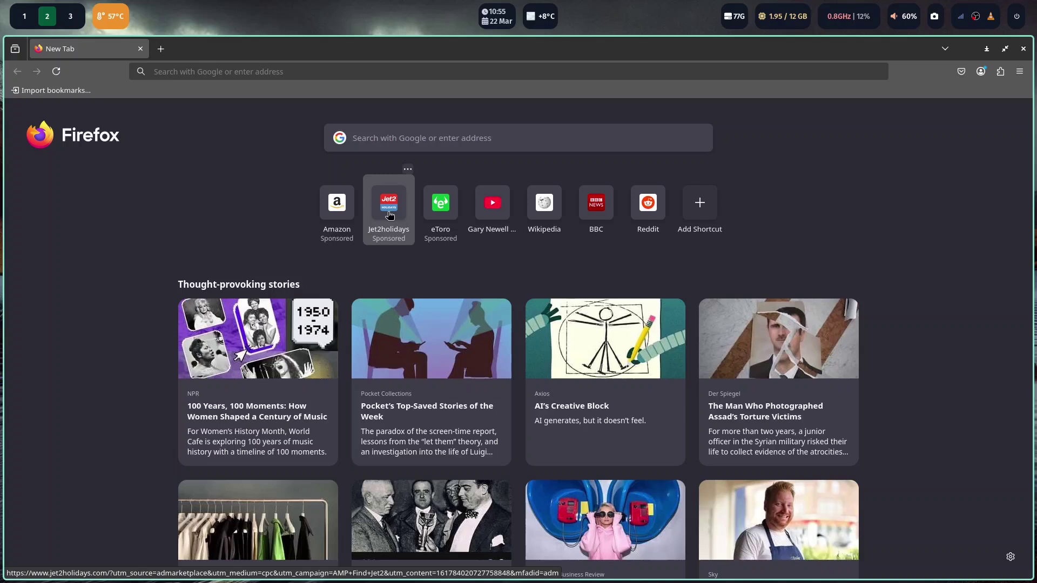
key("super+d")
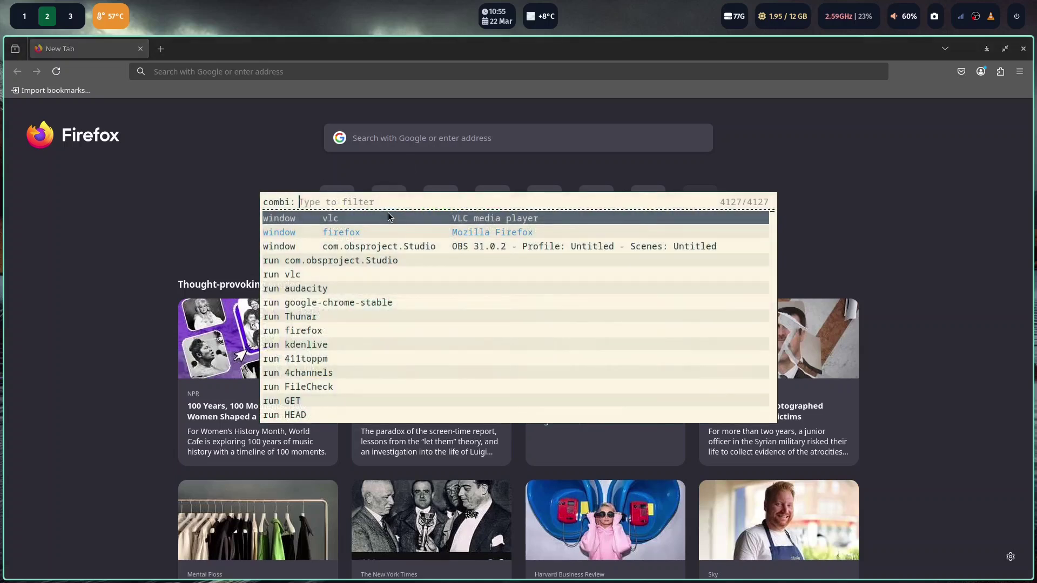
type("thunar")
key("Return")
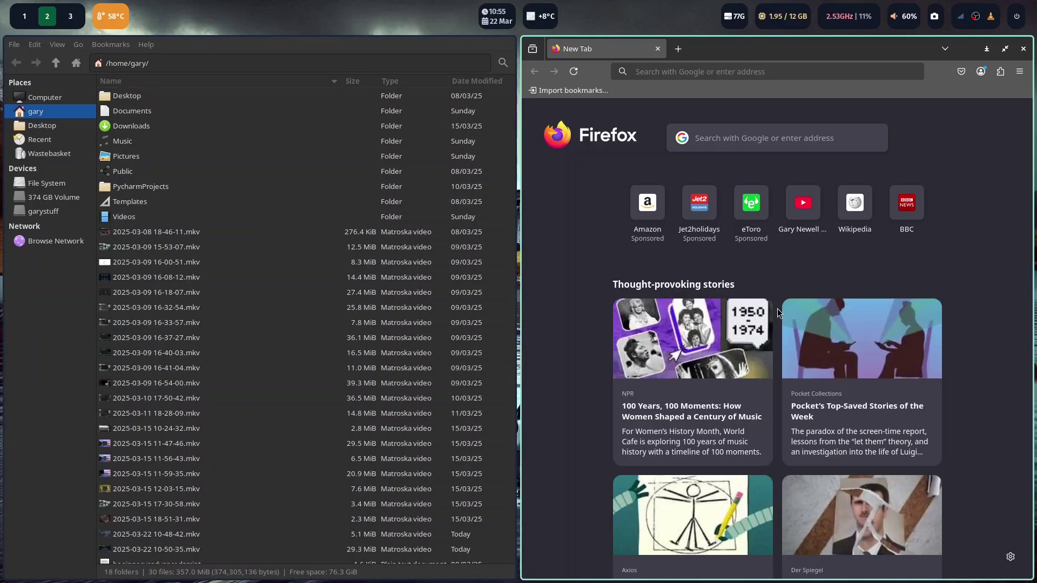
key("F11")
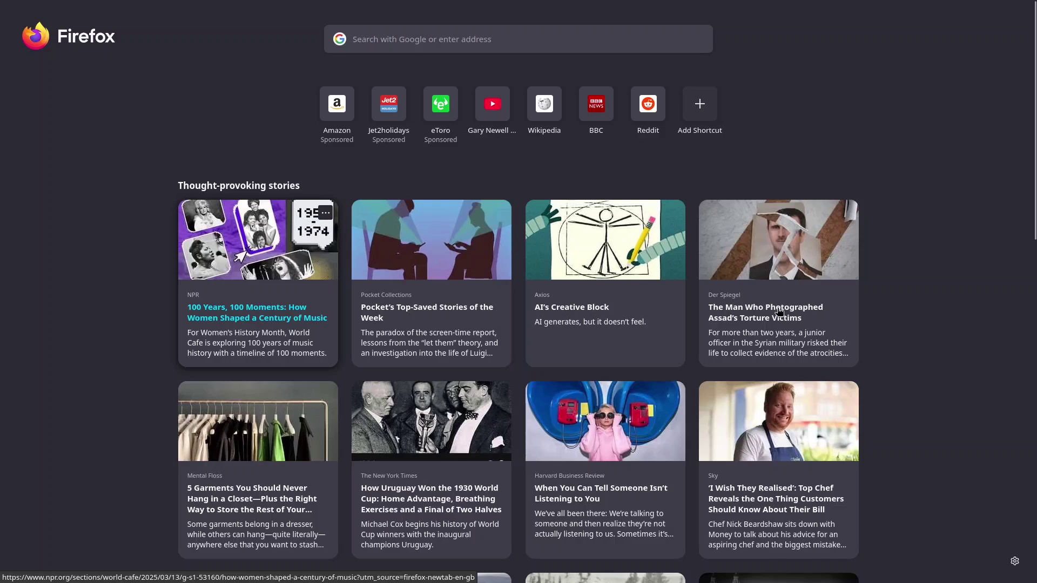
key("F11")
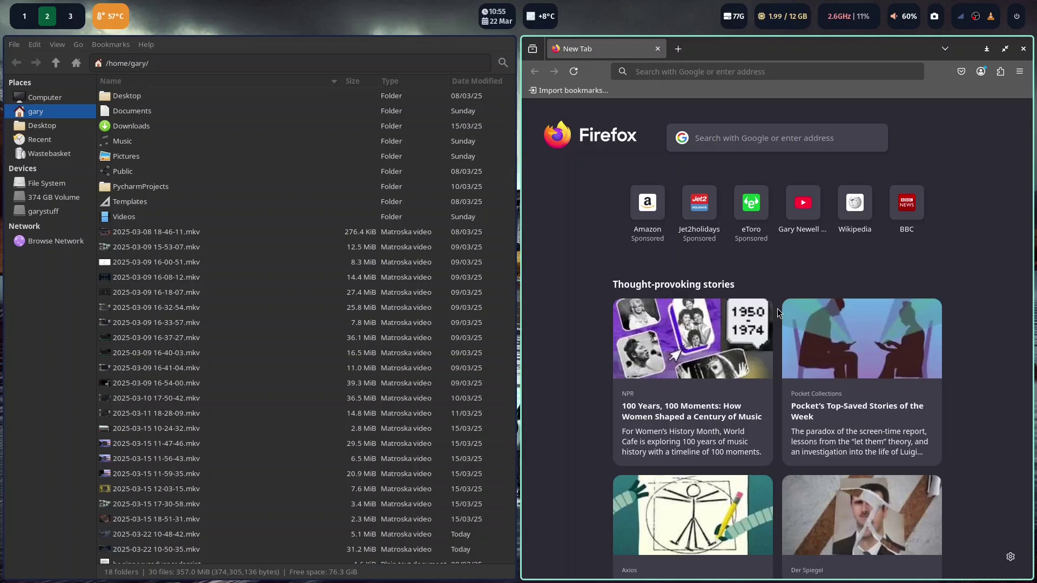
Shift the tile split left four times with Super+Ctrl+Left, widening Firefox to about two-thirds
key("super+ctrl+Left")
key("super+ctrl+Left")
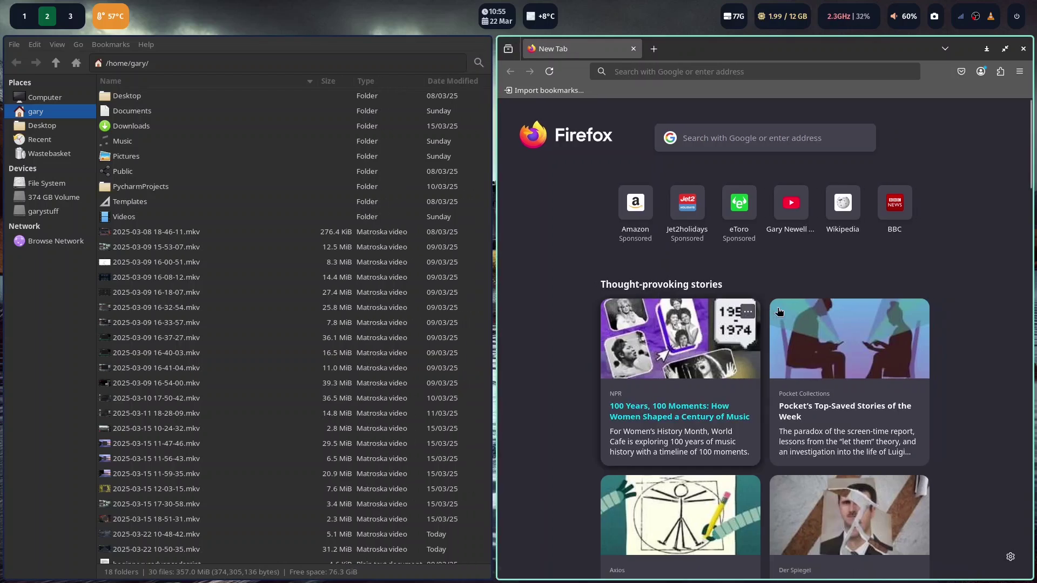
key("super+ctrl+Left")
key("super+ctrl+Left")
key("super+ctrl+Left")
key("super+ctrl+Left")
key("super+ctrl+Left")
key("super+ctrl+Left")
key("super+ctrl+Left")
key("super+ctrl+Left")
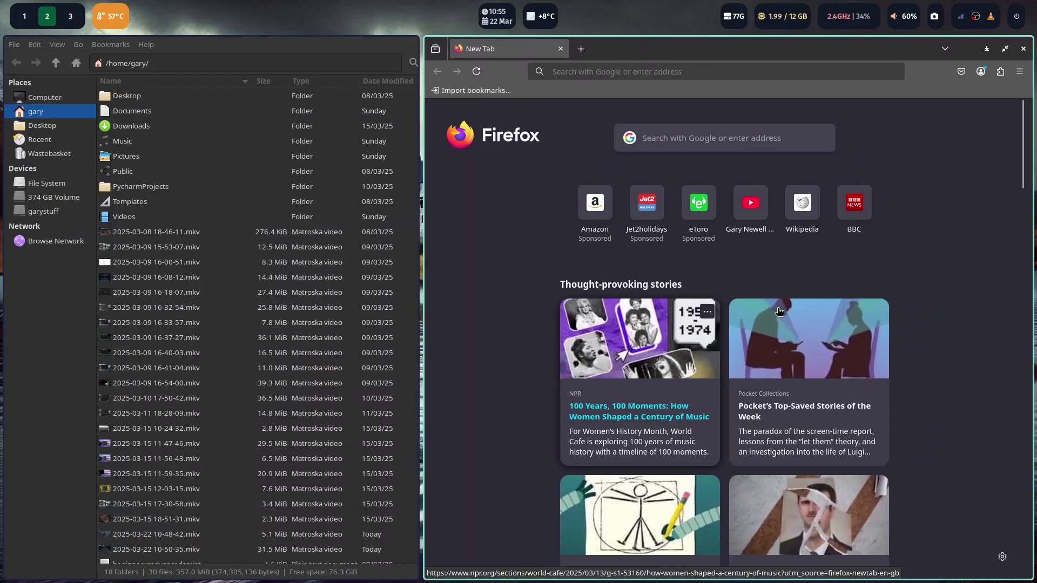
key("super+ctrl+Left")
key("super+ctrl+Left")
key("super+ctrl+Left")
key("super+ctrl+Left")
key("super+ctrl+Left")
key("super+ctrl+Left")
key("super+ctrl+Left")
key("super+ctrl+Left")
key("super+ctrl+Left")
key("super+ctrl+Left")
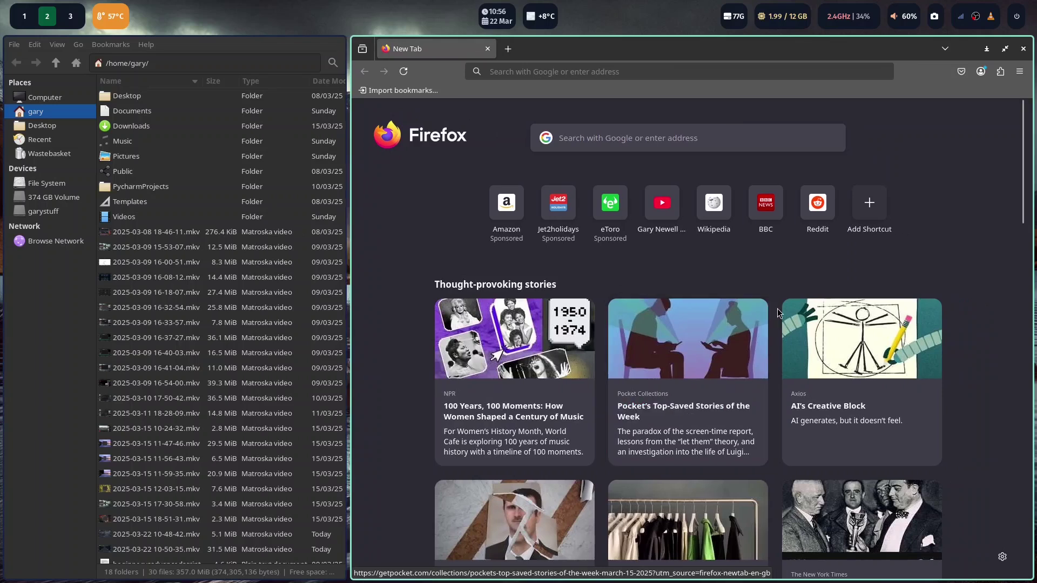
key("super+ctrl+Left")
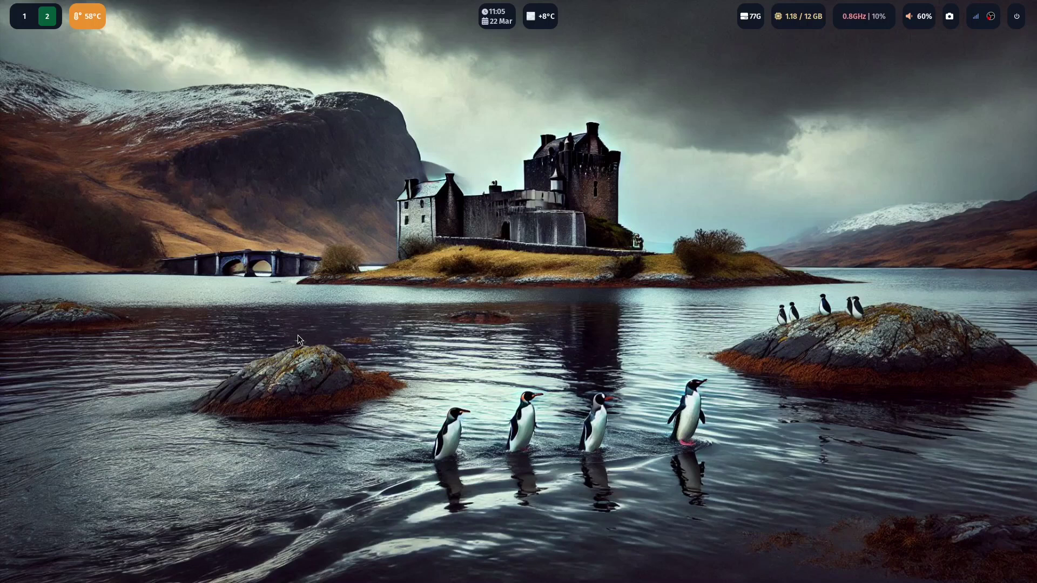
Open a terminal, change into .config/hypr/config, and list its files
key("super+Return")
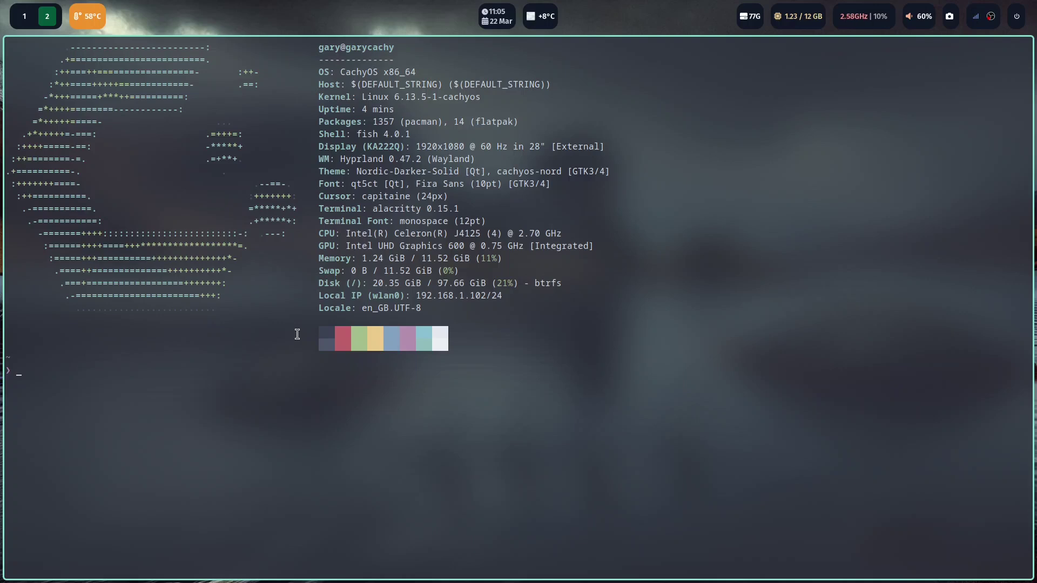
type("cd /")
type(".config/h")
type("ypr")
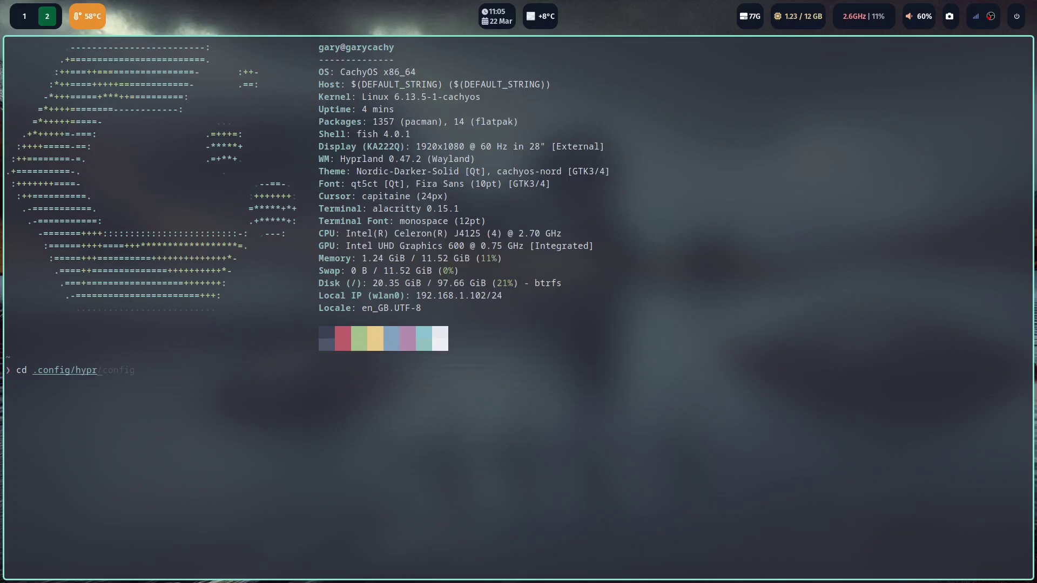
type("/config")
key("Return")
type("ls")
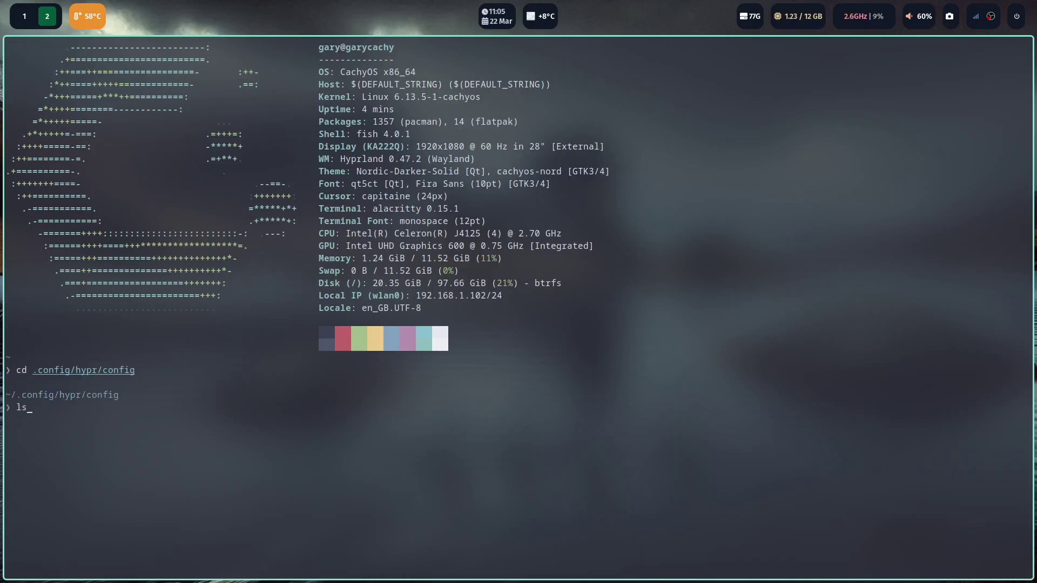
key("Return")
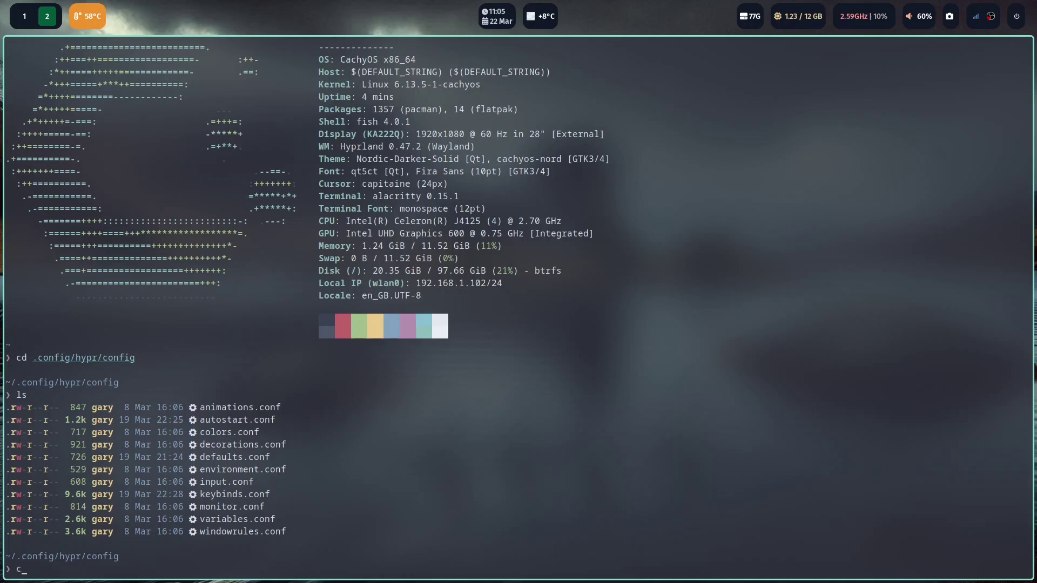
Go up to the hypr folder, list it, and type nano hyprland.conf
type("cd ..")
key("Return")
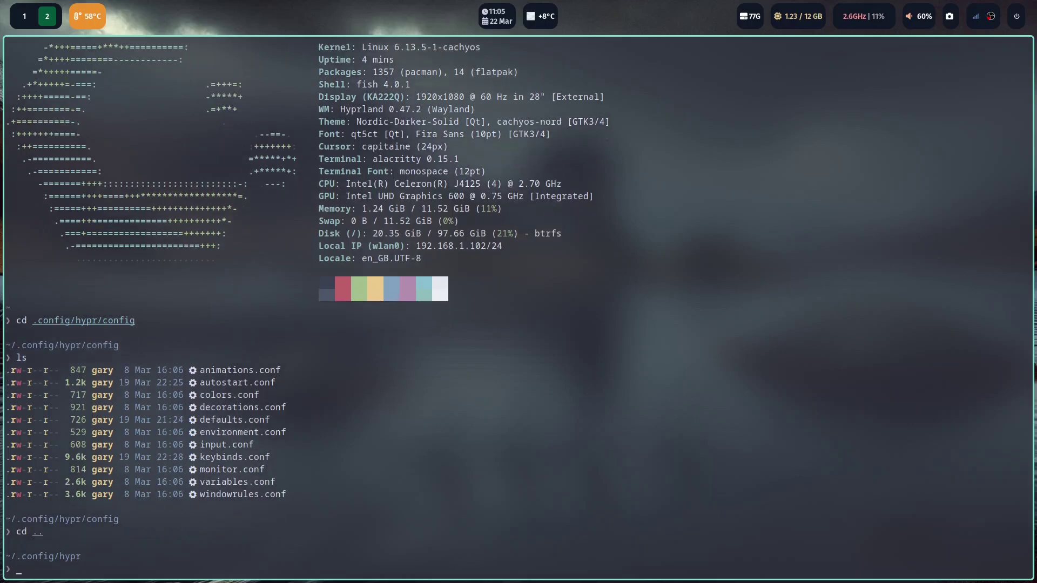
type("ls")
key("Return")
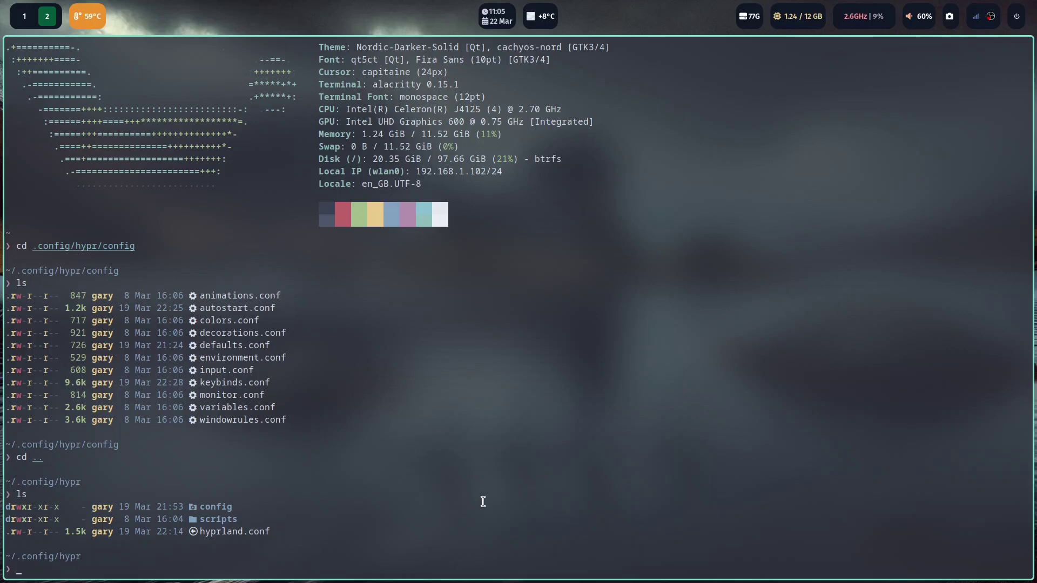
type("nano hyprland.conf")
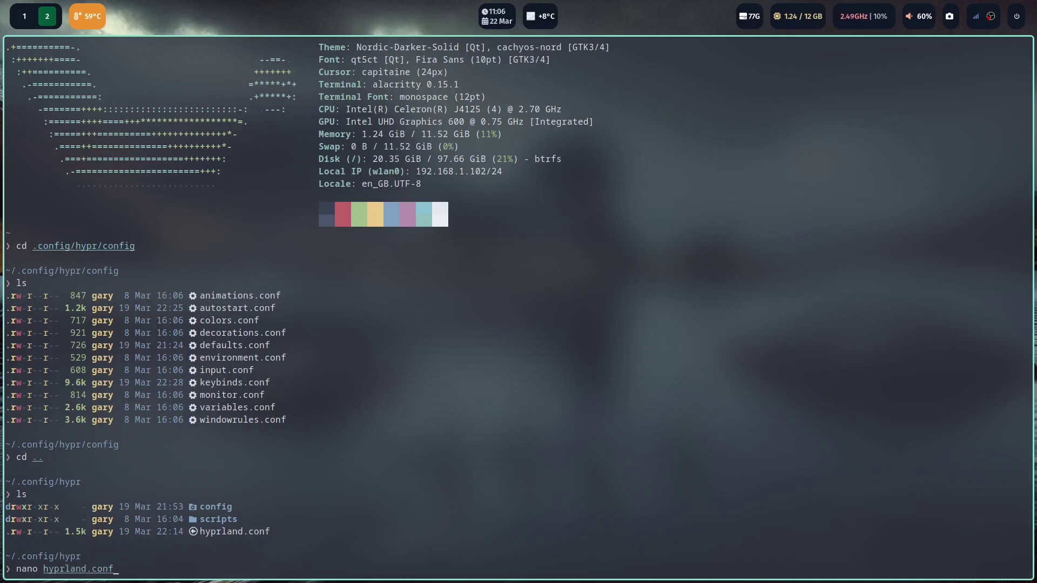
Open hyprland.conf in nano and point out the $mainMod = SUPER line and first source entry
key("Return")
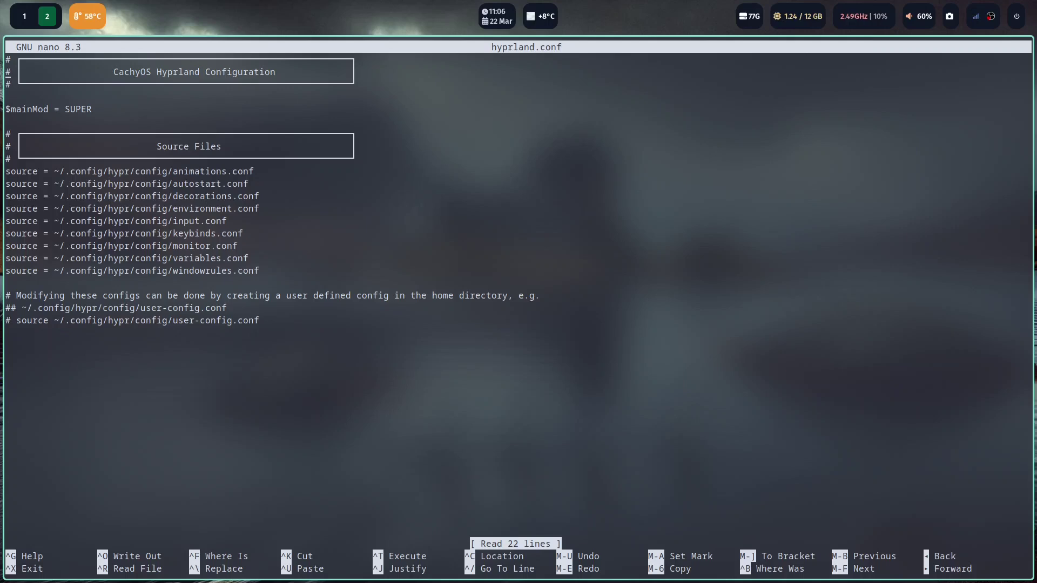
left_click(7, 72)
left_click(8, 109)
left_click(67, 109)
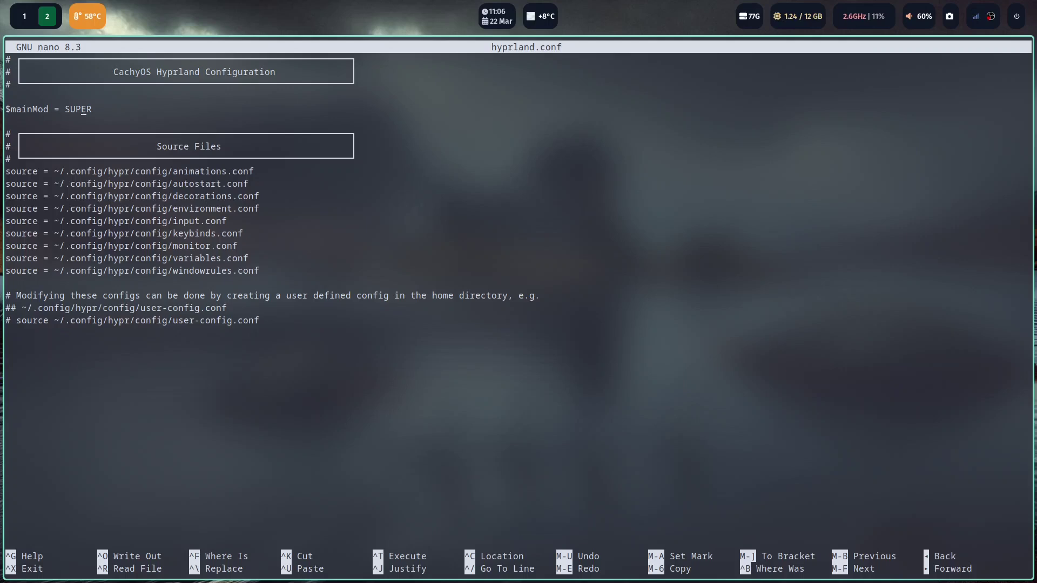
left_click(62, 109)
left_click(73, 172)
Exit nano, change into the config folder, list it, and open autostart.conf
key("ctrl+x")
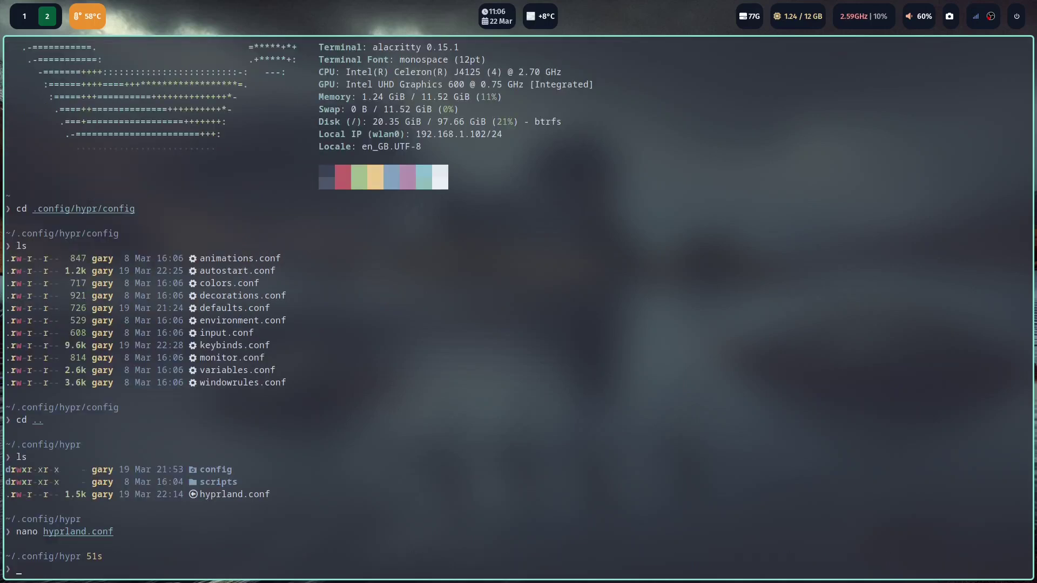
type("cdconm")
key("BackSpace")
key("BackSpace")
type("config")
key("Return")
type("ls")
key("Return")
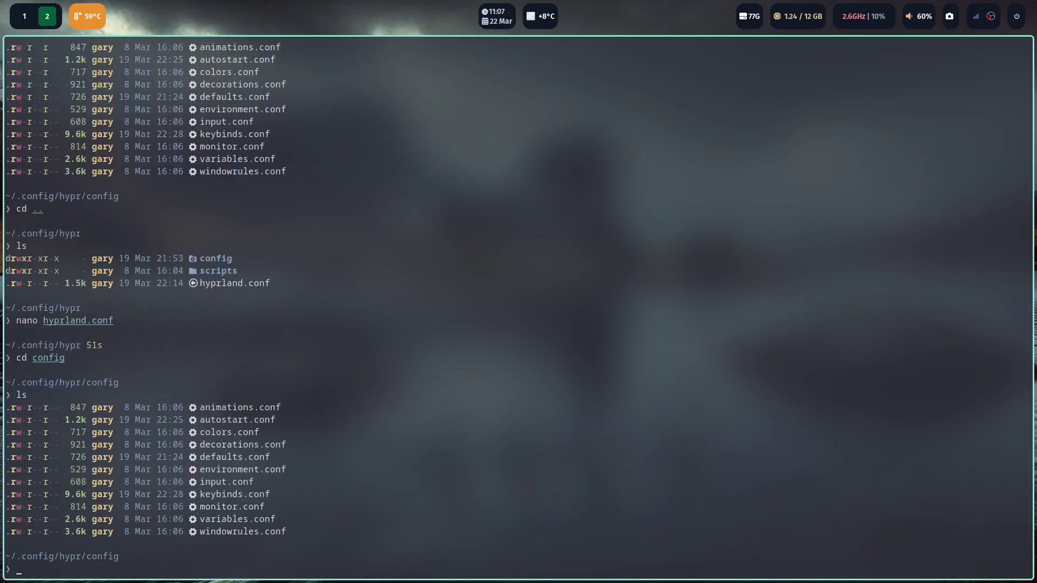
type("nano autostart.conf")
key("Return")
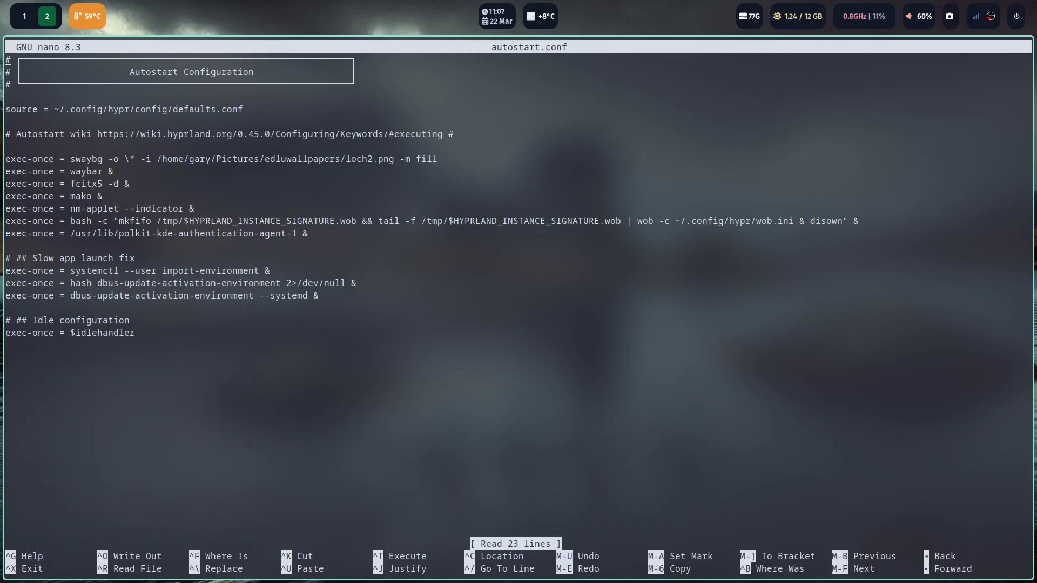
Walk through the header comments and the exec-once swaybg line with its -o option
left_click(8, 85)
left_click(9, 171)
left_click(63, 159)
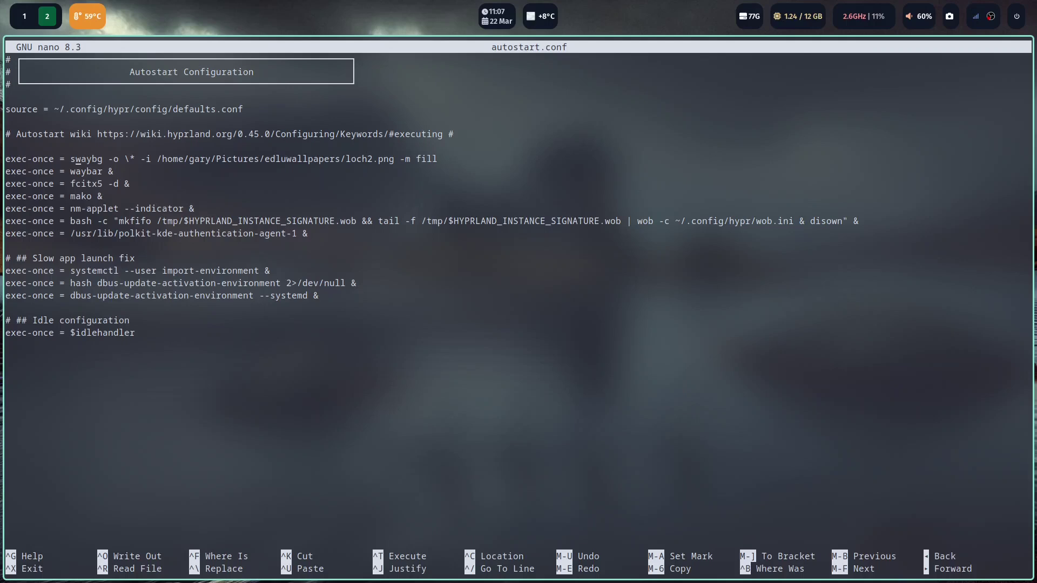
left_click(111, 158)
left_click(111, 159)
left_click(67, 159)
left_click(51, 159)
left_click(56, 158)
left_click(73, 159)
Trace the swaybg wallpaper path to loch2 with fill scaling, then select nm-applet
left_click(186, 160)
left_click(170, 159)
left_click(219, 159)
left_click(353, 159)
left_click(370, 159)
left_click(418, 159)
left_click(88, 172)
left_click_drag(69, 211, 118, 211)
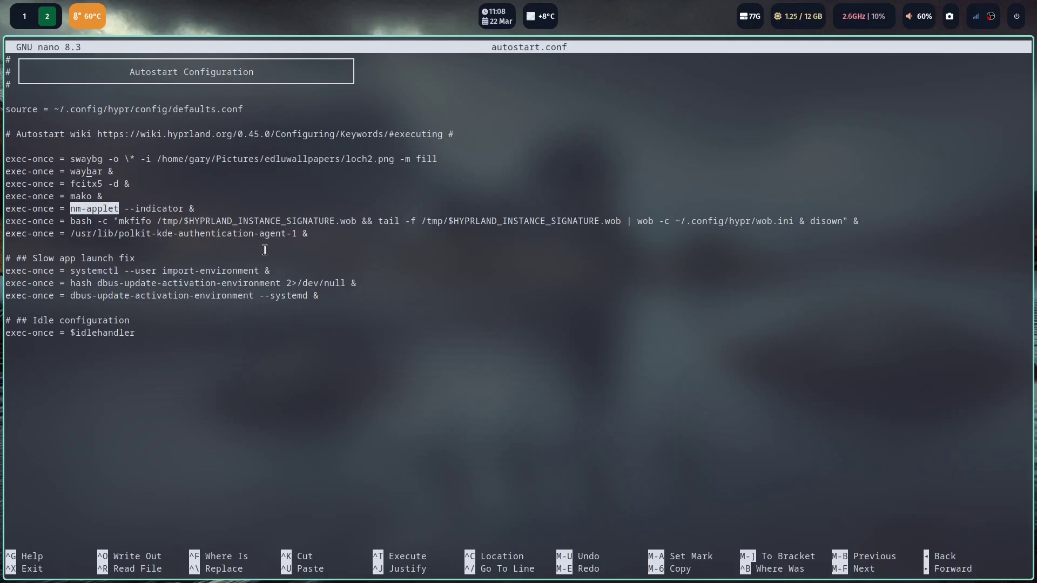
Close autostart.conf and open keybinds.conf in nano
key("ctrl+x")
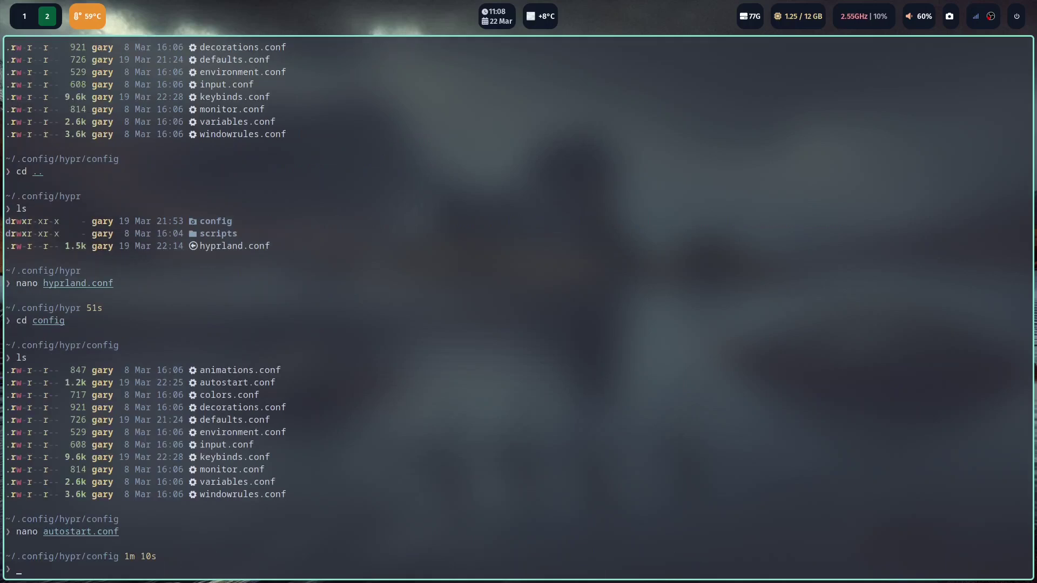
type("nano keybinds.conf")
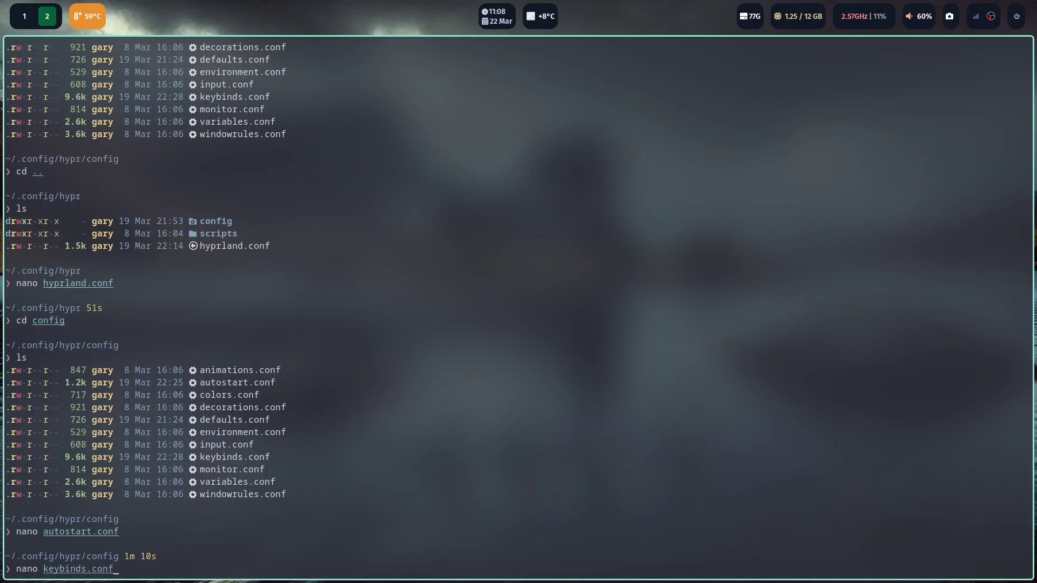
key("Return")
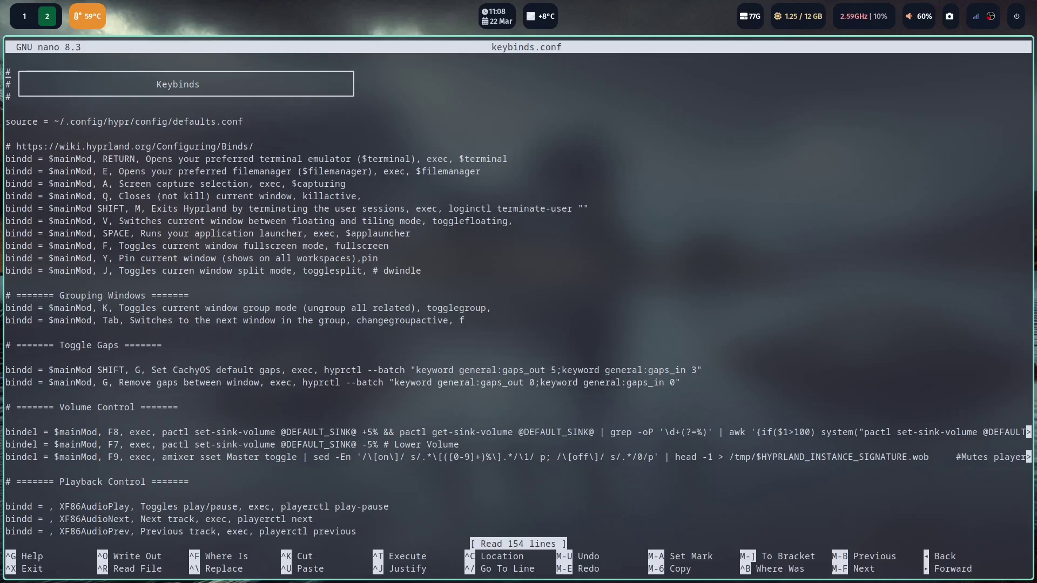
Look over keybinds.conf's header and source line, close it, and enter nano defaults.conf
key("Down")
key("Down")
key("Down")
key("Right")
key("Right")
key("Right")
key("Right")
key("Right")
key("Right")
key("Right")
key("Right")
key("Right")
key("Right")
key("Right")
key("Right")
key("Right")
key("Right")
key("Right")
key("Right")
key("Right")
key("Right")
key("Right")
key("Right")
key("Right")
key("ctrl+x")
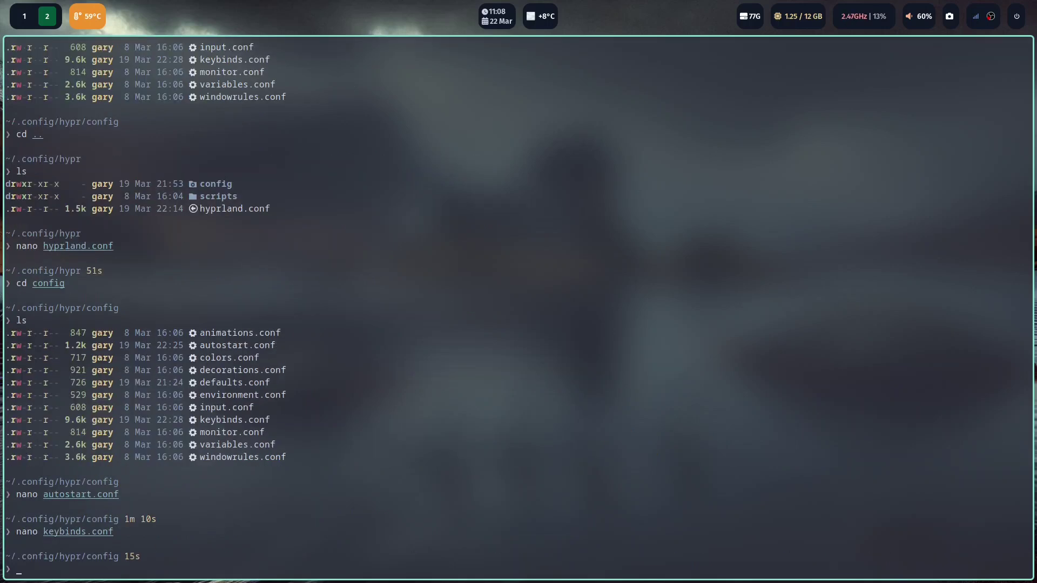
type("nano defaults.conf")
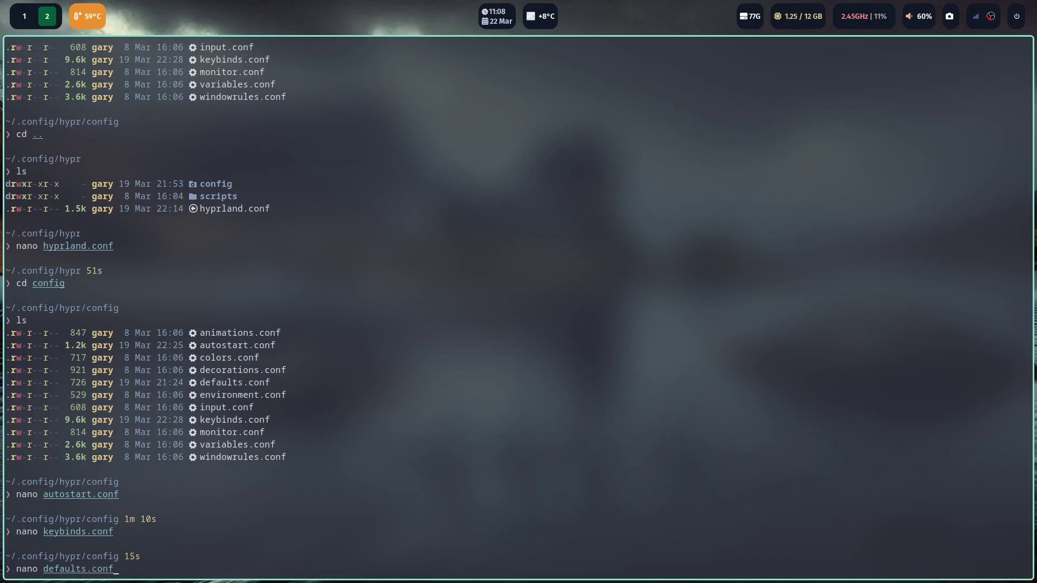
Open defaults.conf and review its thunar file manager, alacritty terminal and grim screenshot settings
key("Return")
left_click(8, 109)
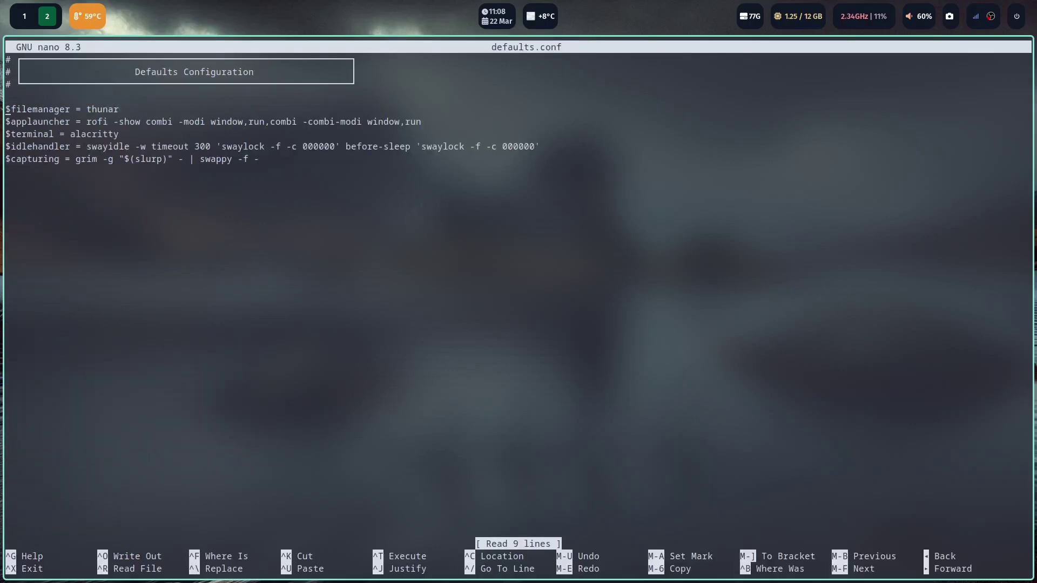
left_click(13, 109)
left_click(99, 109)
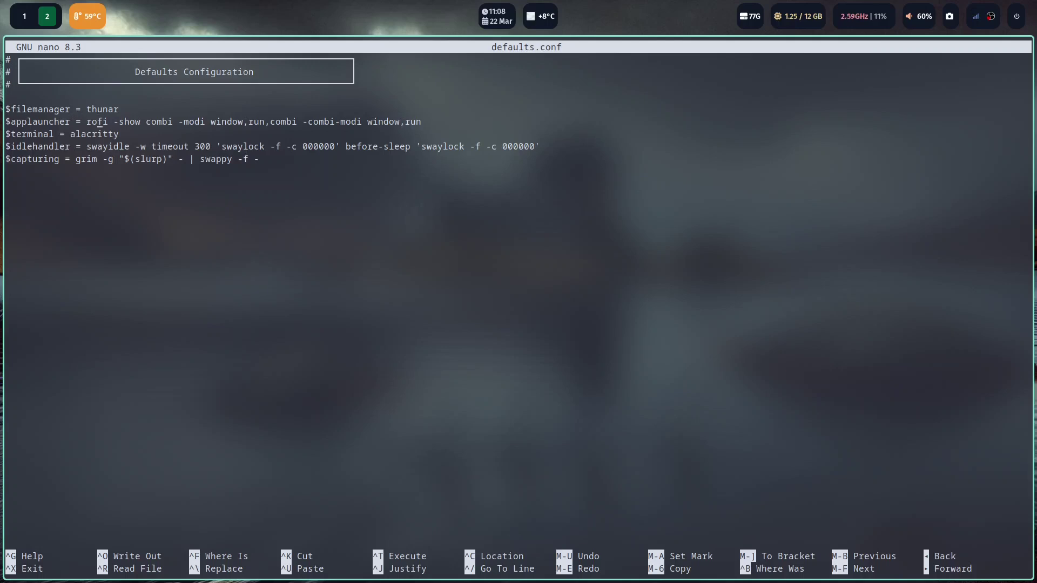
left_click(100, 134)
left_click(89, 159)
Close defaults.conf and reopen keybinds.conf, checking the terminal and file manager bindings
key("ctrl+x")
key("Up")
key("Up")
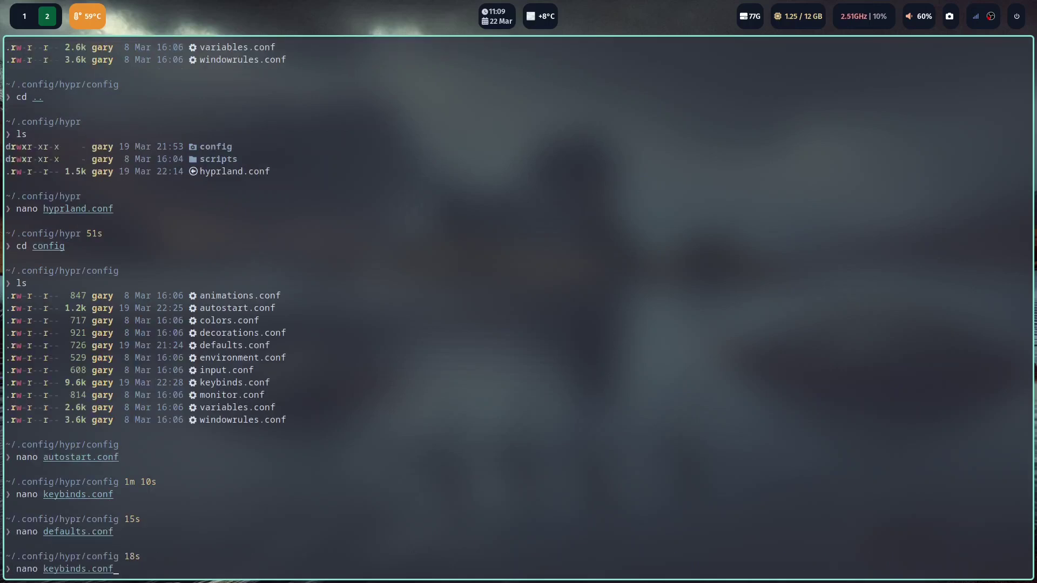
key("Return")
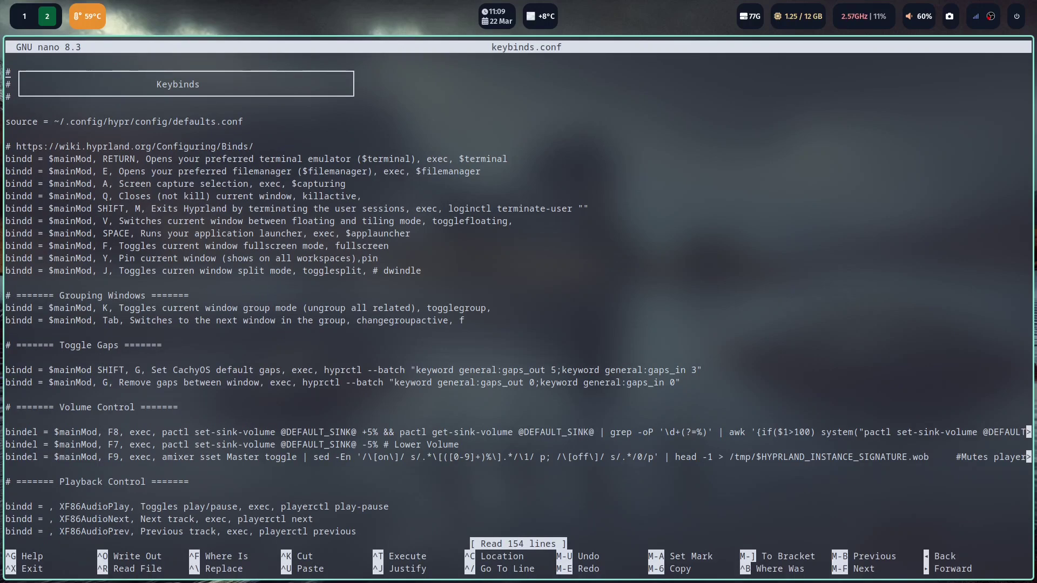
left_click(7, 171)
left_click(95, 159)
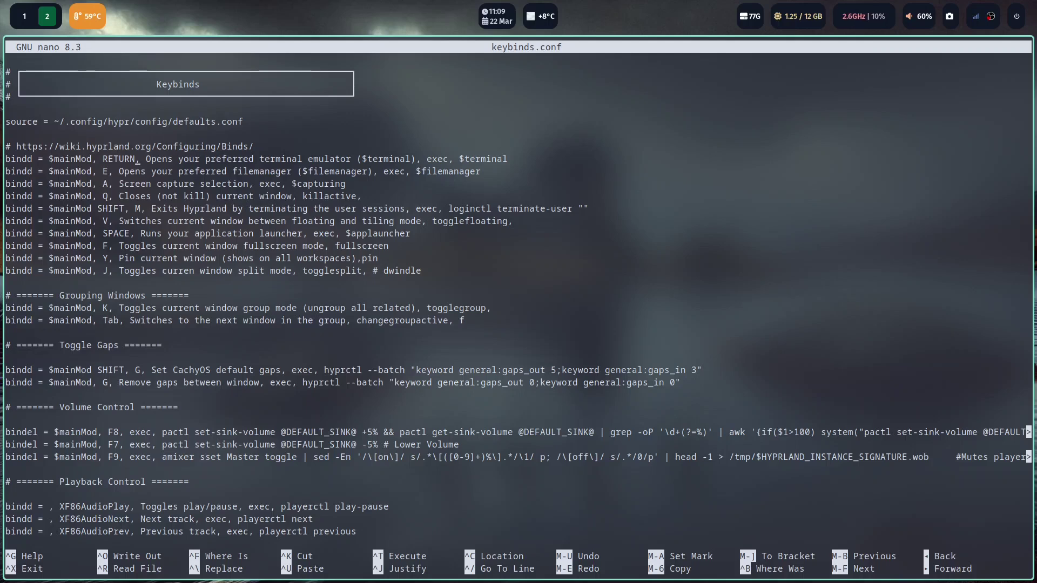
Open a terminal with Super+Return and Thunar with Super+E, then close Thunar with Super+Q
key("super+Return")
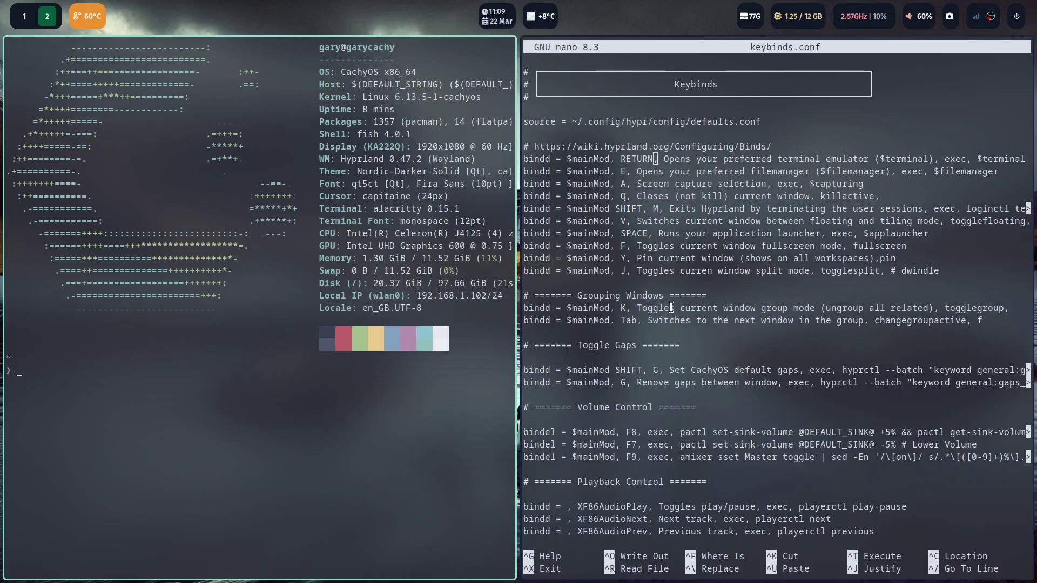
key("super+e")
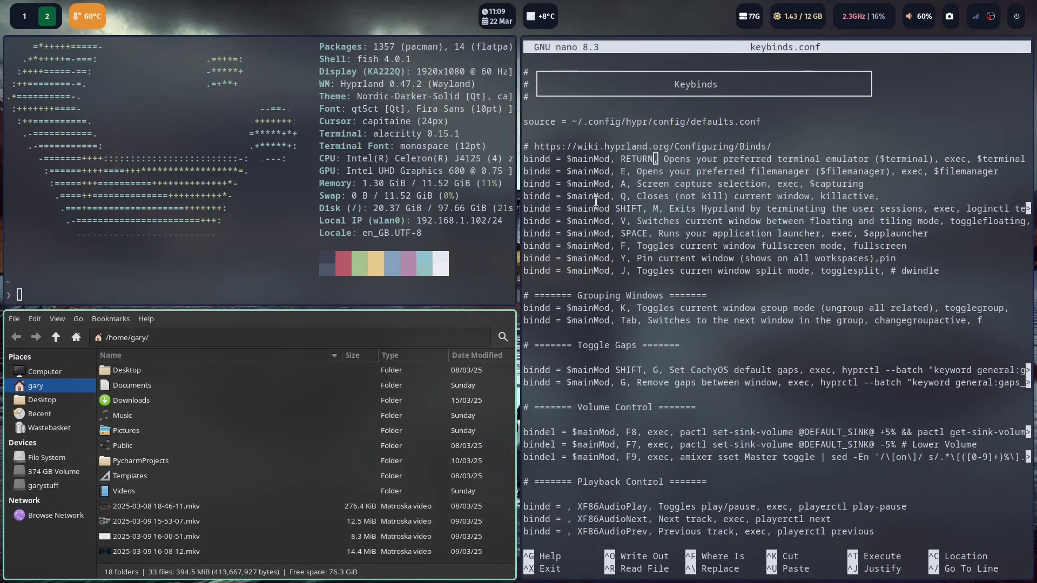
left_click(415, 400)
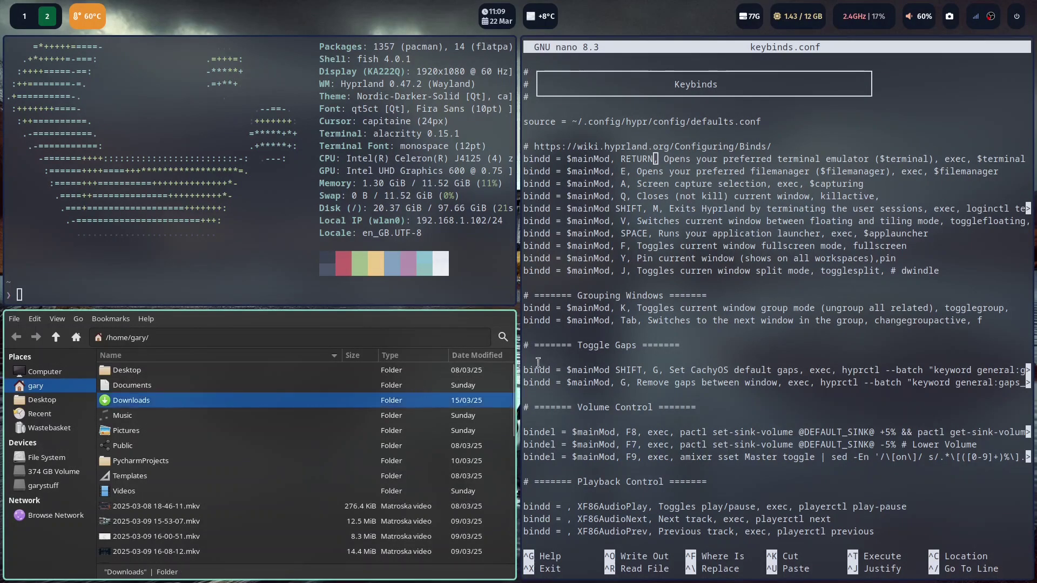
key("super+q")
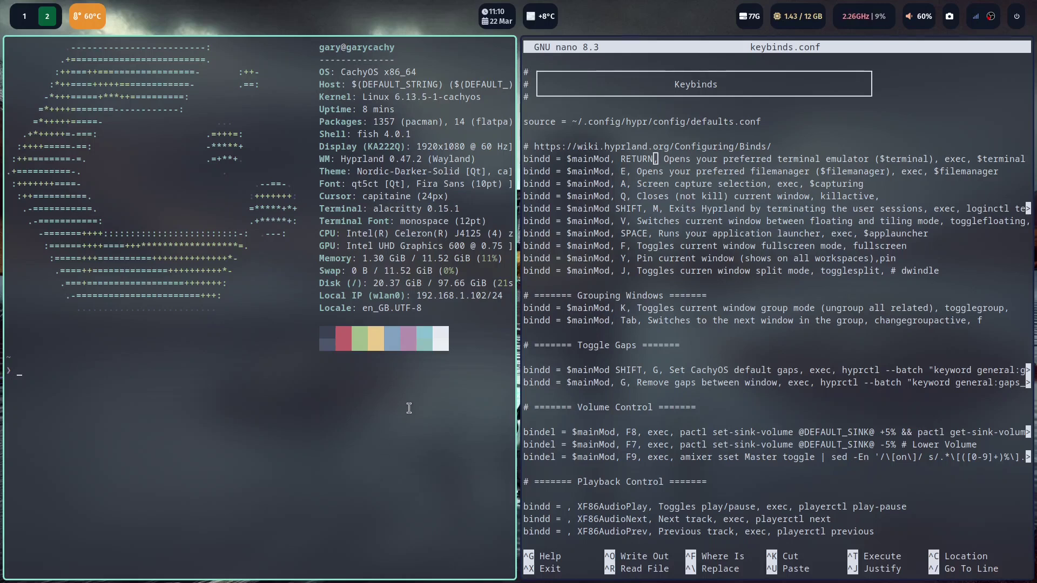
Float the terminal with Super+V, move it, then close it with Super+Q
key("super+v")
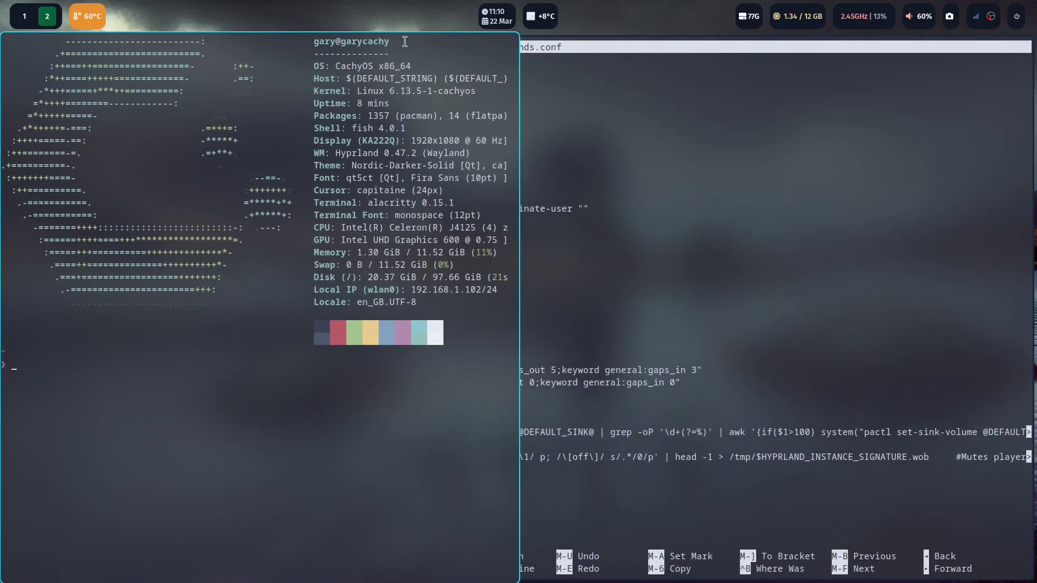
left_click_drag(404, 41, 622, 64)
left_click(295, 391)
type("exit")
key("BackSpace")
key("BackSpace")
key("BackSpace")
key("BackSpace")
key("super+q")
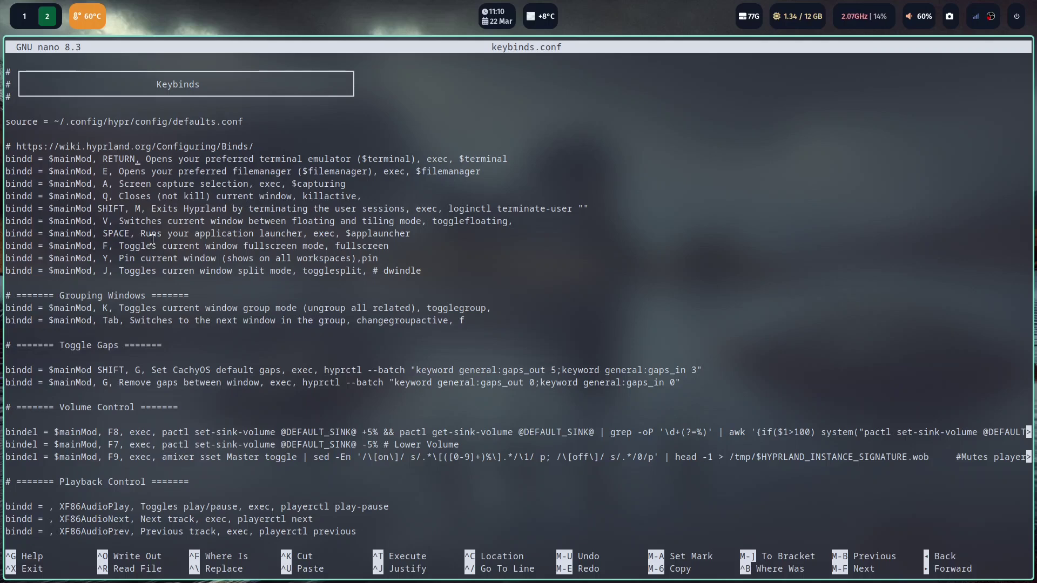
Launch LibreOffice from Rofi by searching 'libre', then close it with Super+Q
key("super+space")
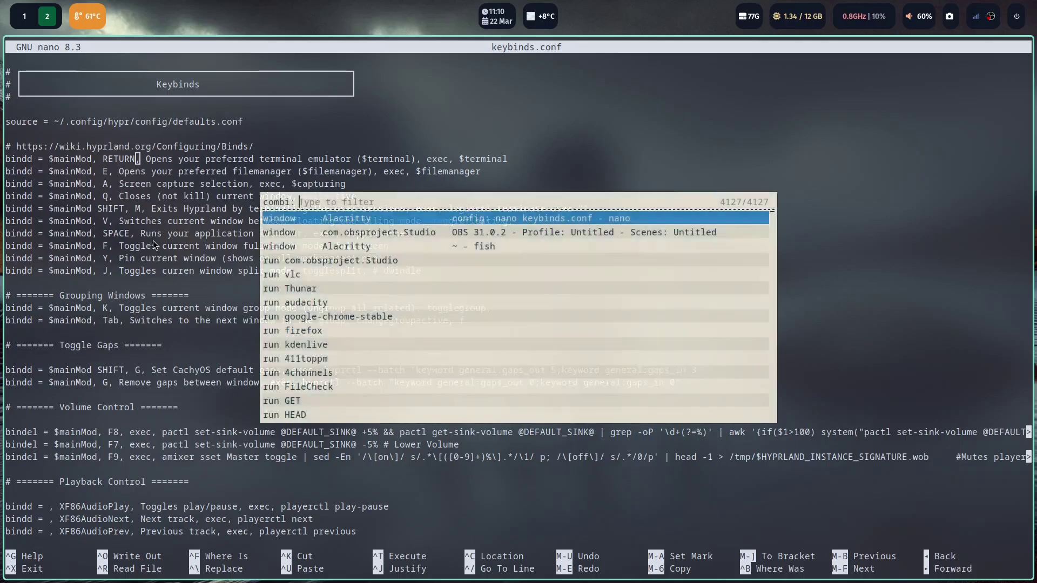
key("Down")
key("Down")
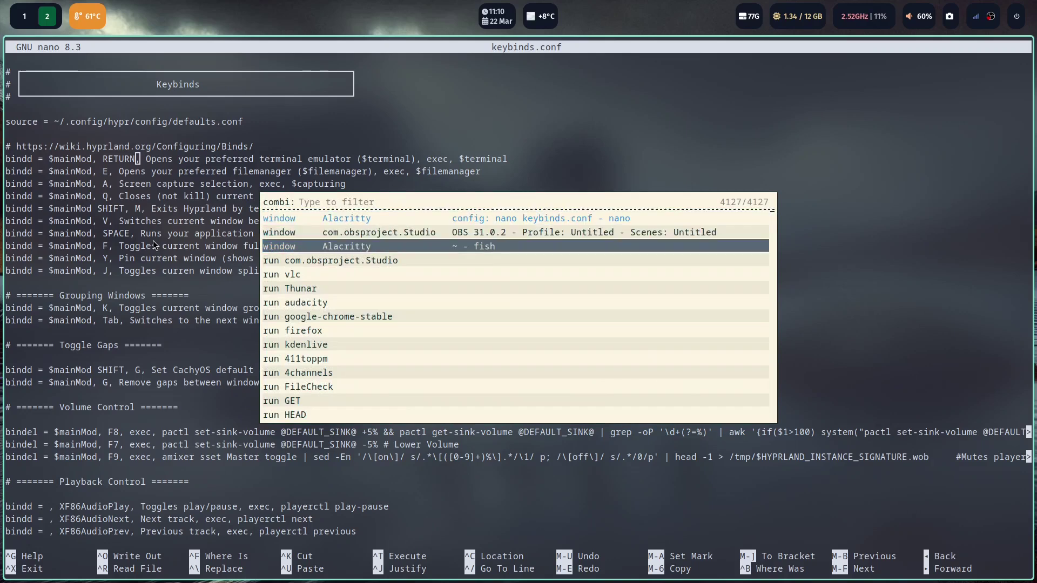
key("Down")
key("Down")
key("Down")
key("Down")
key("Down")
key("Down")
key("Down")
key("Down")
key("Down")
key("Down")
key("Down")
key("Down")
key("Down")
key("Down")
key("Down")
key("Down")
key("Down")
key("Up")
key("Up")
key("Up")
key("Up")
key("Up")
key("Up")
key("Up")
key("Up")
key("Up")
key("Up")
key("Up")
key("Up")
key("Up")
key("Up")
key("Up")
key("Up")
key("Up")
type("libre")
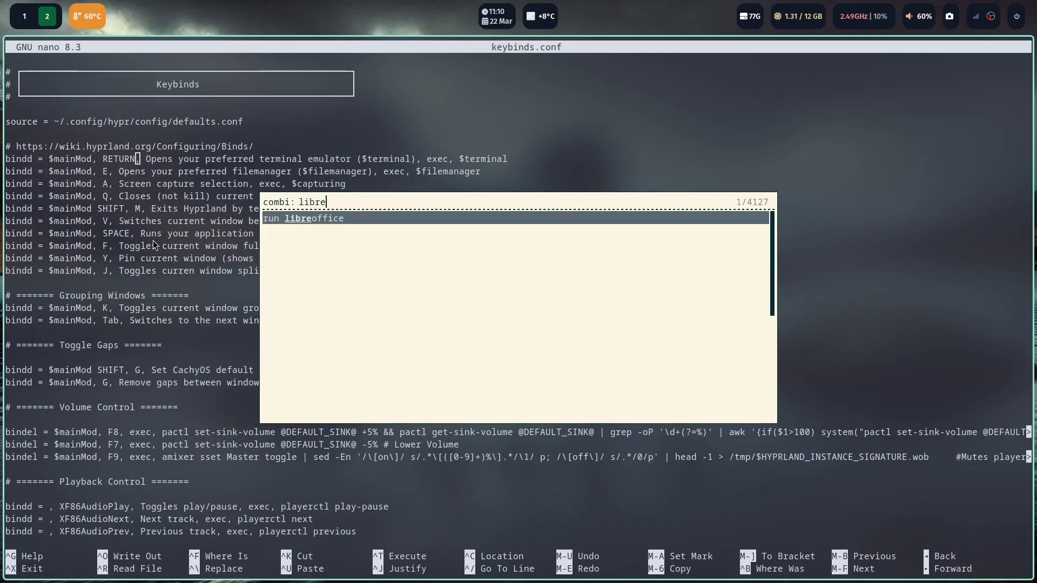
key("Return")
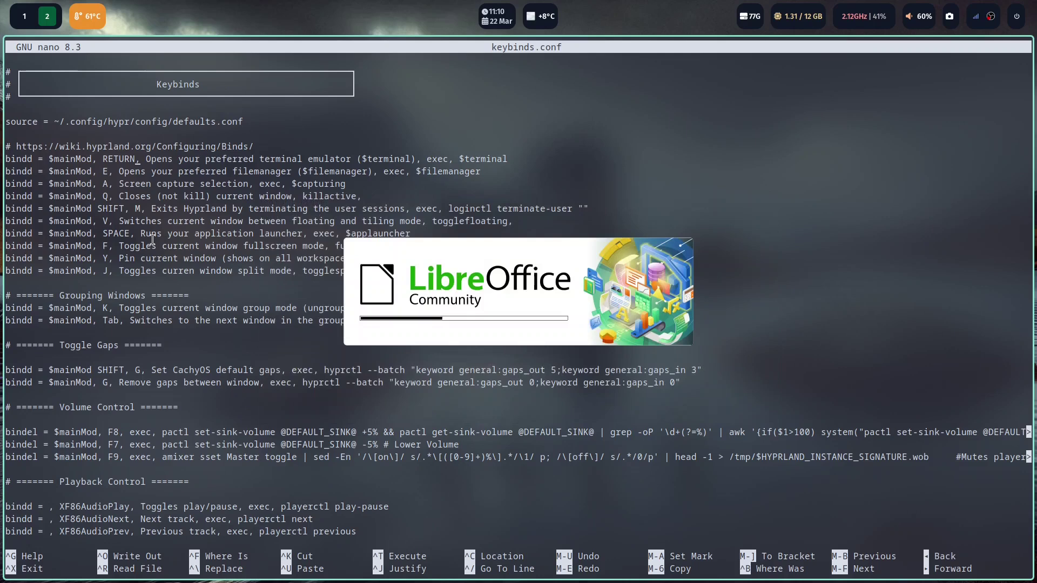
key("super+q")
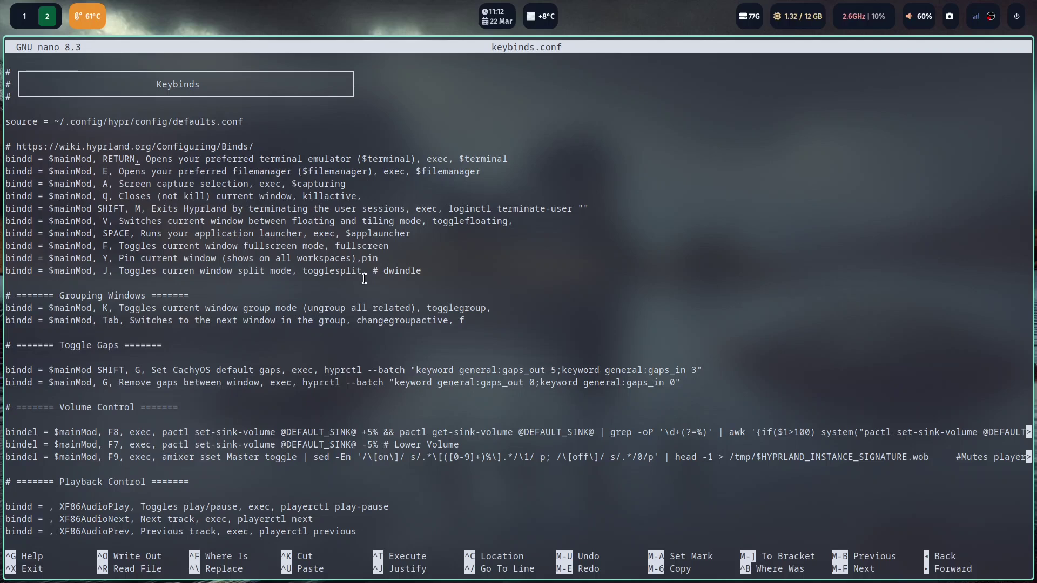
Launch Thunar from Rofi by searching 'thun' and select the Videos folder
key("super+space")
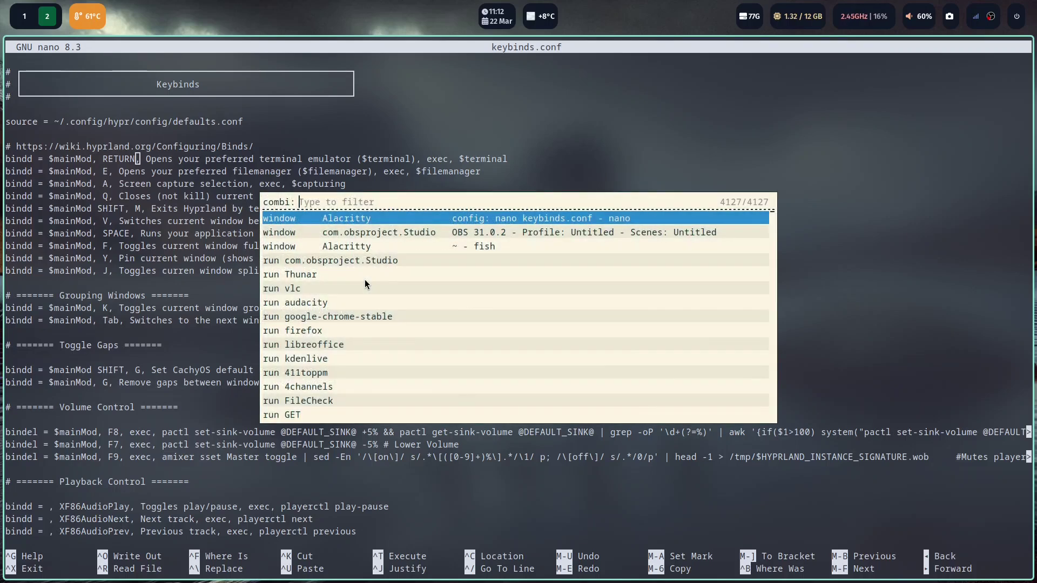
type("thunar")
key("Return")
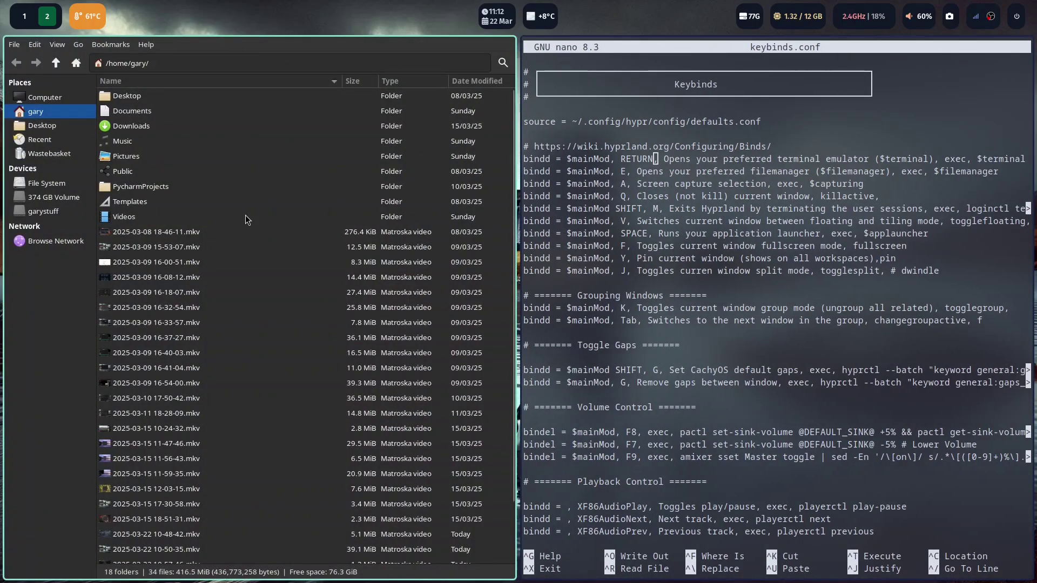
left_click(278, 221)
Toggle the tiling to stacked and back to side-by-side with Super+J, then refocus nano
key("super+j")
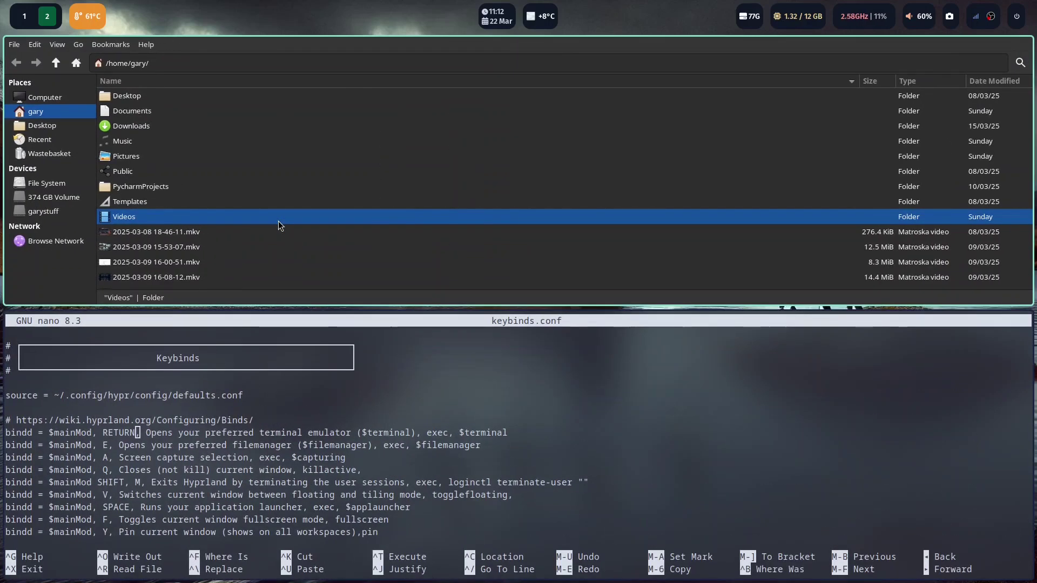
key("super+j")
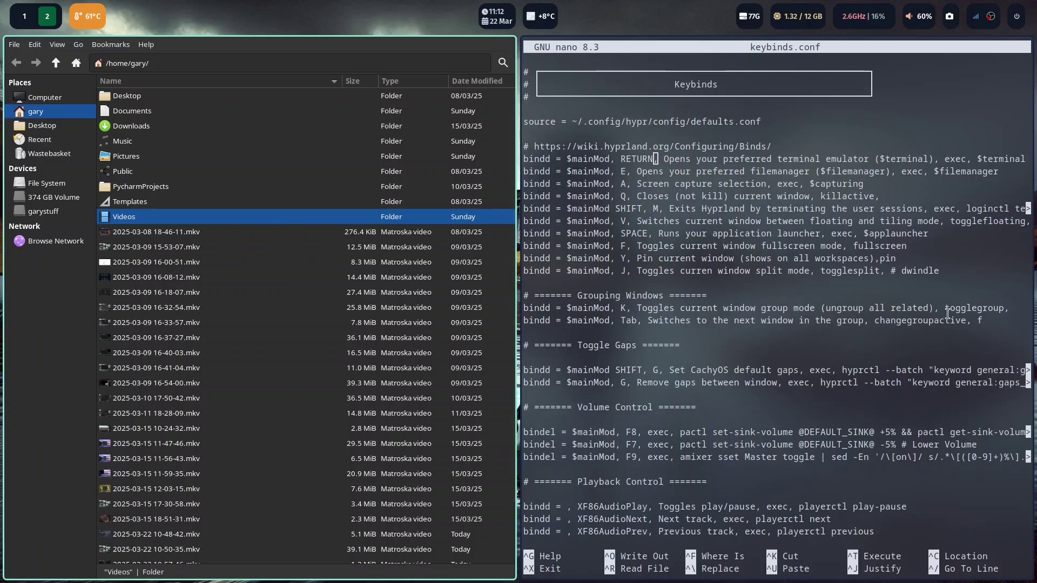
left_click(948, 332)
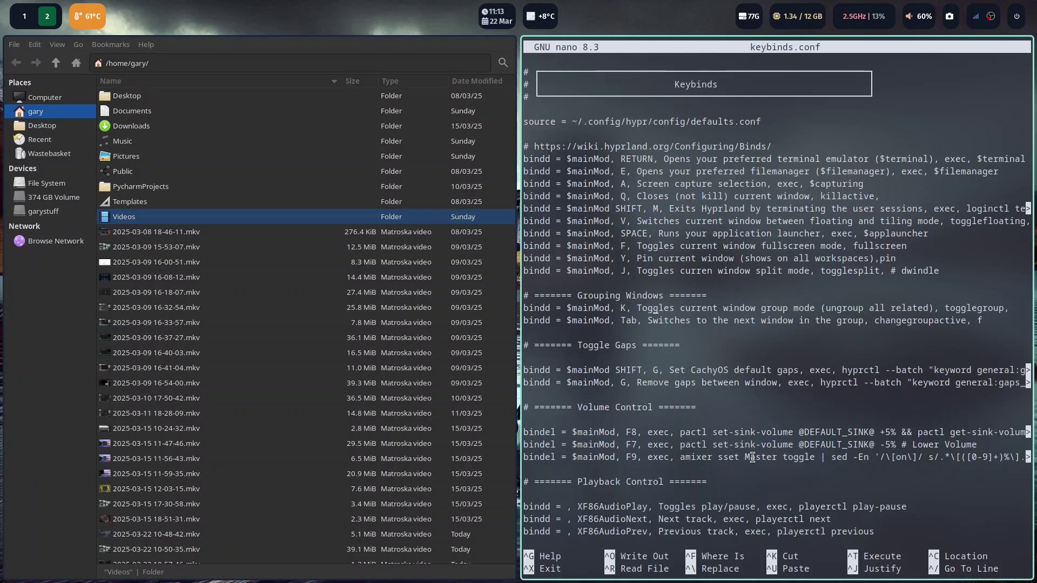
Review the playback, F8/F9 volume, brightness, lock-screen, Waybar reload and move-window bindings
key("Down")
key("Down")
key("Down")
key("Down")
key("Down")
key("Down")
key("Down")
key("Down")
key("Down")
key("Down")
key("Down")
key("Down")
key("Down")
key("Down")
key("Down")
key("Down")
key("Down")
key("Down")
key("Down")
key("Down")
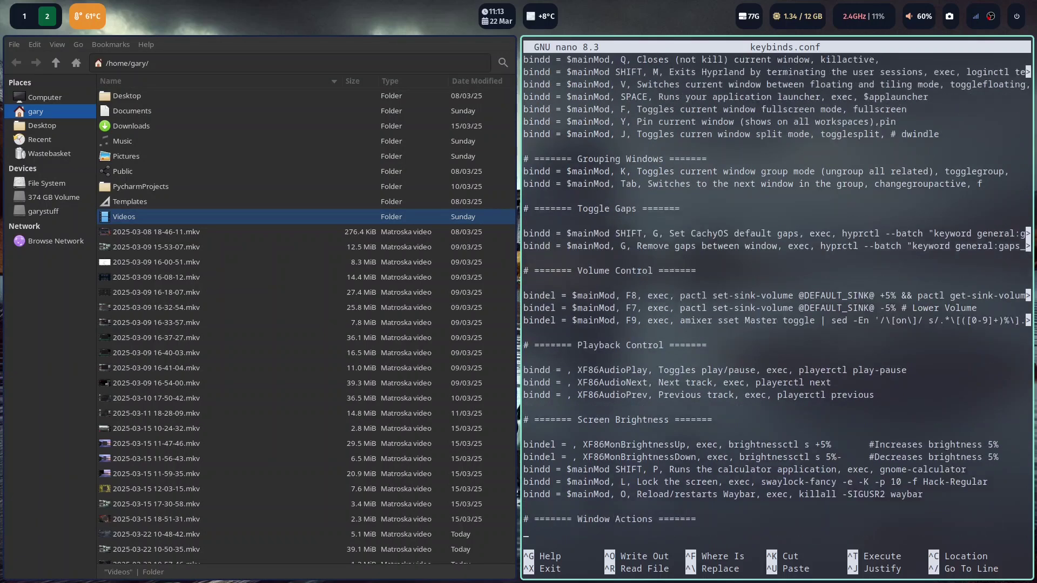
key("Up")
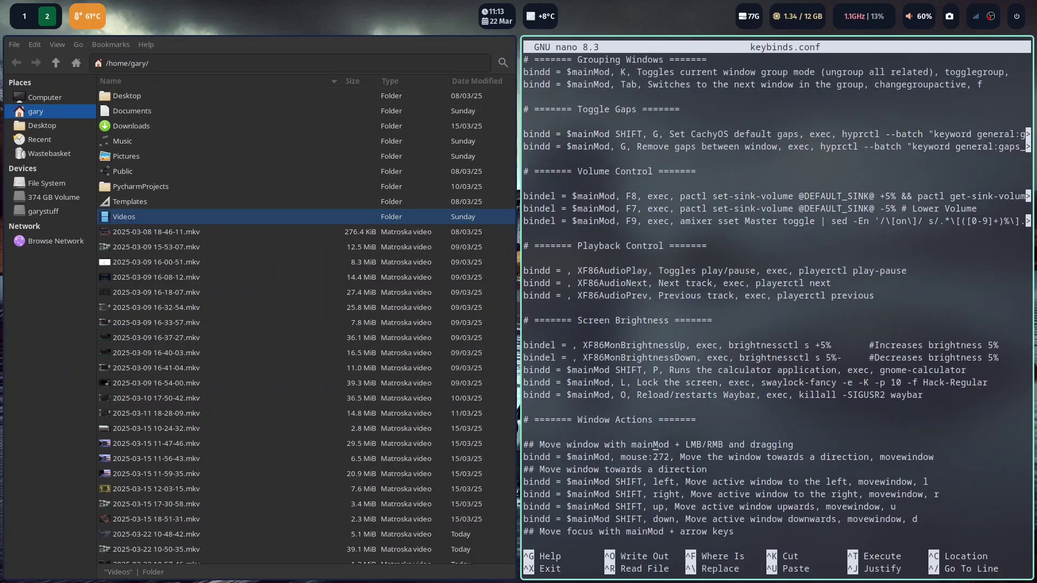
left_click(587, 295)
key("Left")
key("Down")
left_click(644, 320)
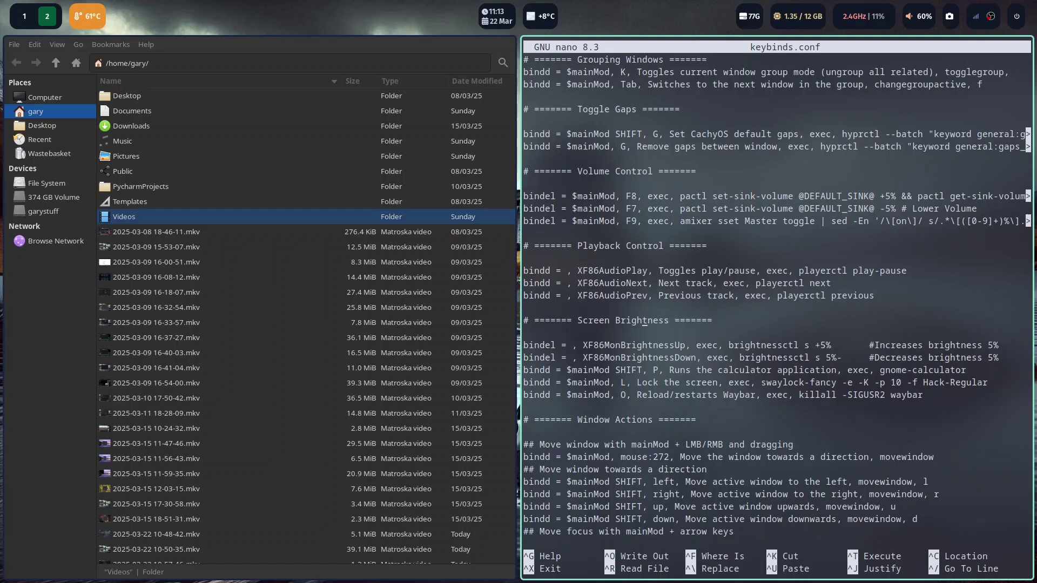
left_click(644, 357)
left_click(644, 382)
left_click(629, 395)
left_click(711, 506)
key("Down")
key("Down")
key("Down")
key("Down")
key("Down")
key("Down")
key("Down")
key("Down")
key("Down")
key("Down")
key("Down")
key("Down")
key("Down")
key("Down")
key("Down")
key("Down")
key("Down")
key("Down")
key("Down")
key("Down")
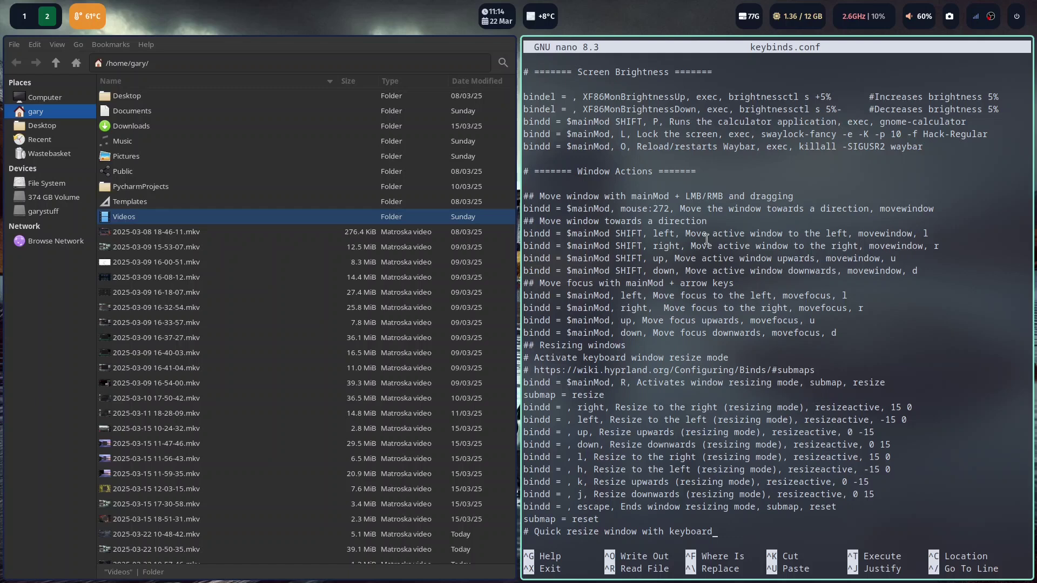
Swap nano and Thunar with Super+Shift+Left, then swap them back with Super+Shift+Right
key("super+shift+Left")
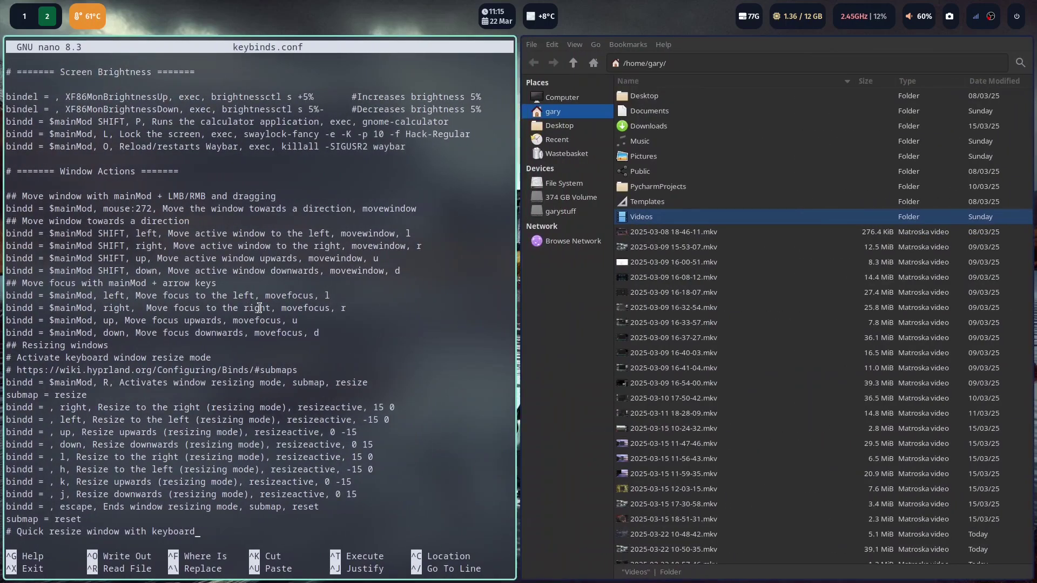
key("super+shift+Right")
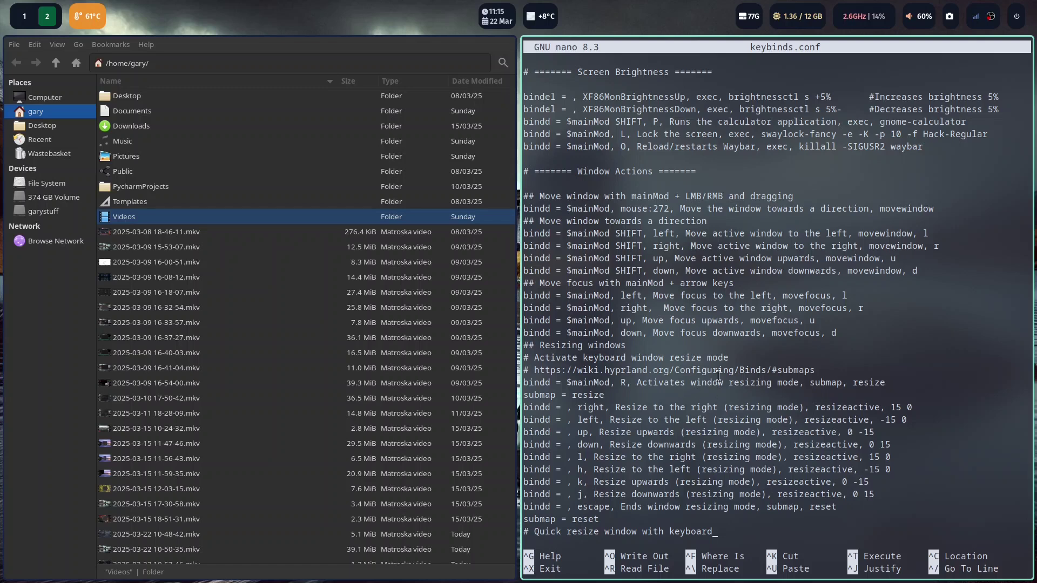
scroll(706, 458, "down", 5)
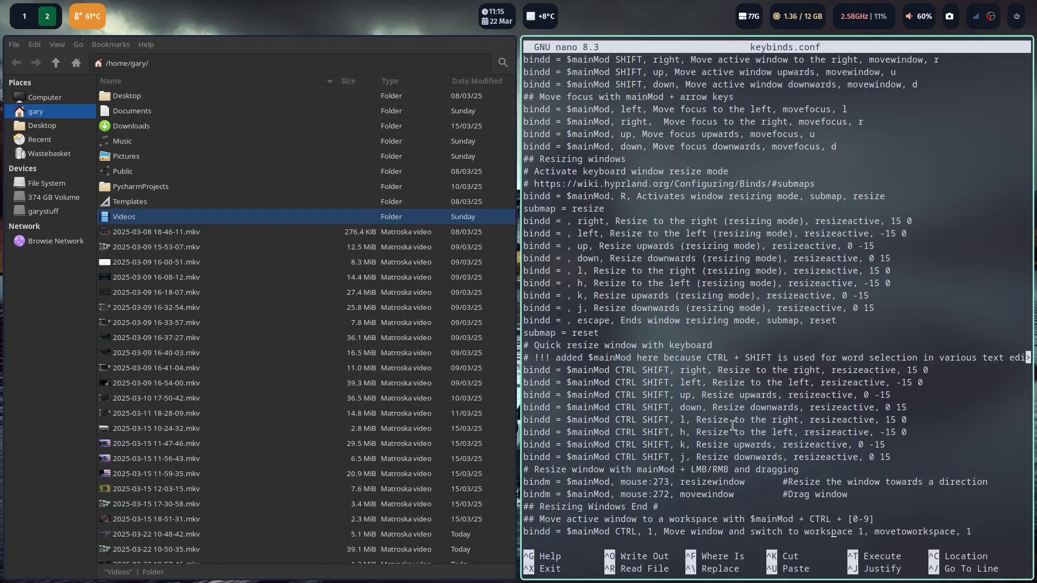
Resize the nano tile with Super+Ctrl+Shift+arrows, leaving it slightly wider
key("super+ctrl+shift+Right")
key("super+ctrl+shift+Right")
key("super+ctrl+shift+Right")
key("super+ctrl+shift+Right")
key("super+ctrl+shift+Right")
key("super+ctrl+shift+Right")
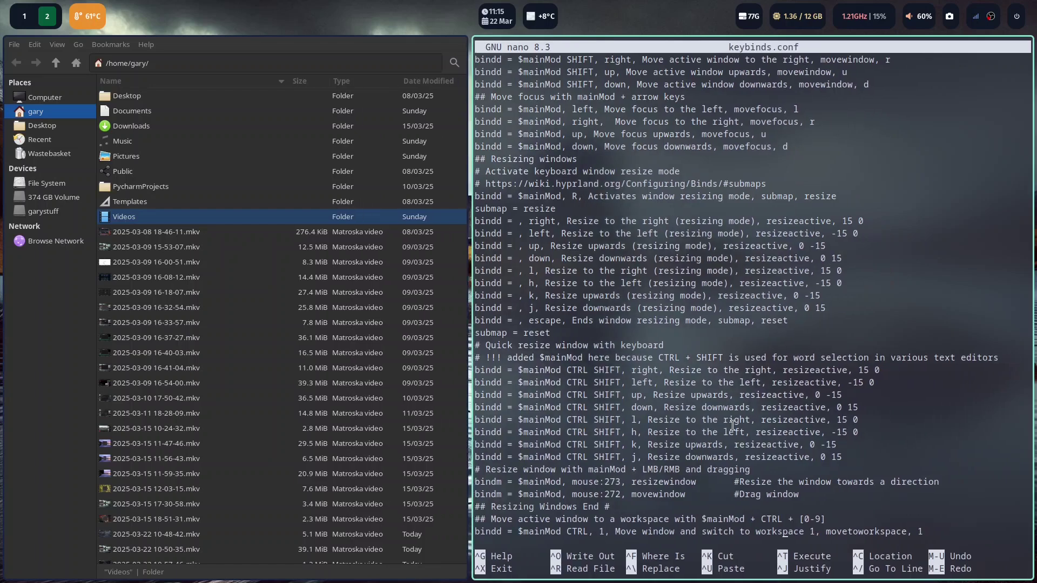
key("super+ctrl+shift+Right")
key("super+ctrl+shift+Right")
key("super+ctrl+shift+Right")
key("super+ctrl+shift+Right")
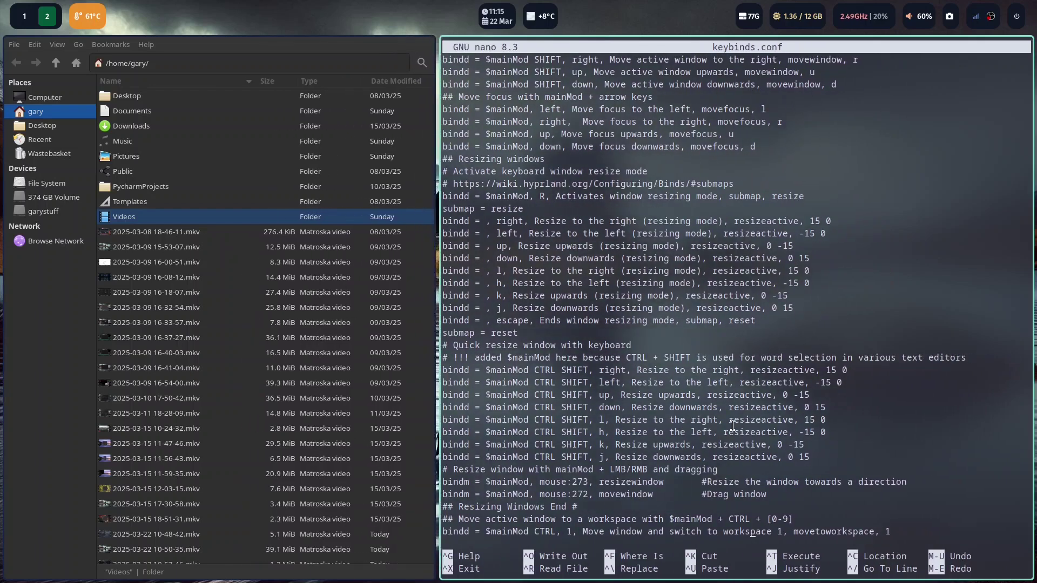
key("super+ctrl+shift+Left")
key("super+ctrl+shift+Left")
key("super+ctrl+shift+Left")
key("super+ctrl+shift+Left")
key("super+ctrl+shift+Left")
key("super+ctrl+shift+Left")
key("super+ctrl+shift+Left")
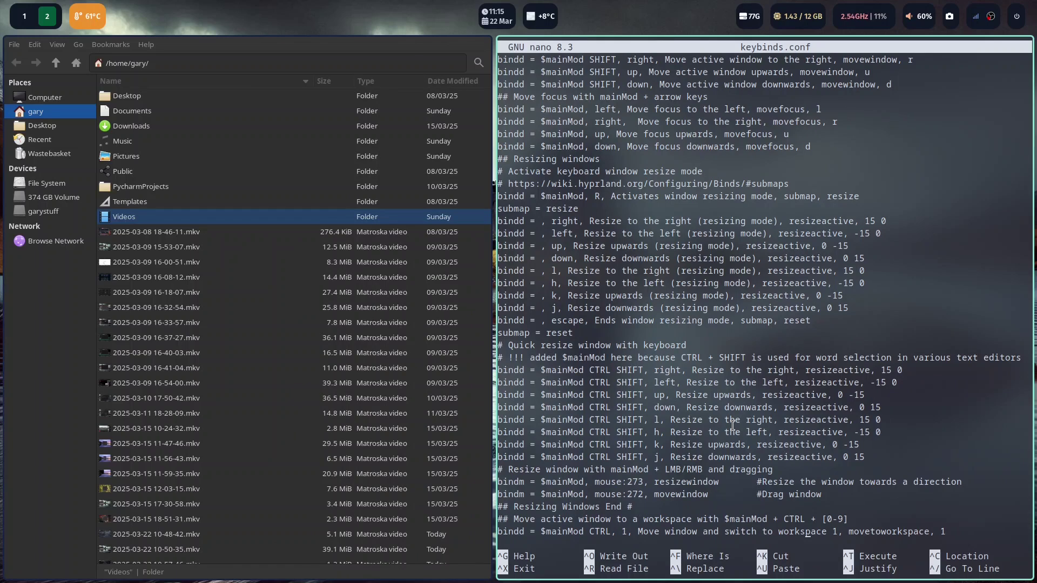
key("super+ctrl+shift+Right")
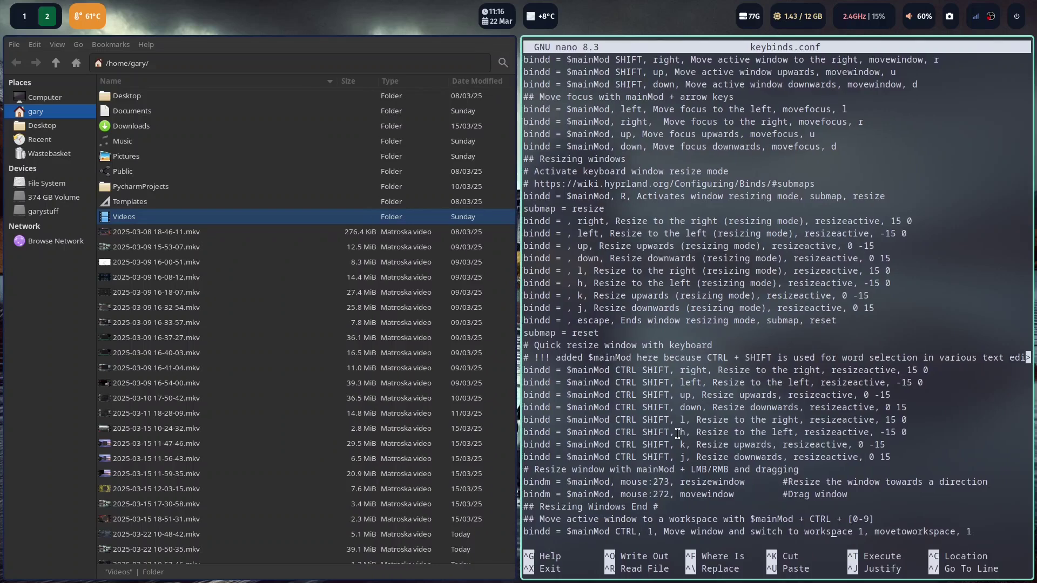
key("super+ctrl+shift+Left")
key("super+ctrl+shift+Right")
key("super+ctrl+shift+Right")
key("super+ctrl+shift+Right")
key("super+ctrl+shift+Right")
key("super+ctrl+shift+Right")
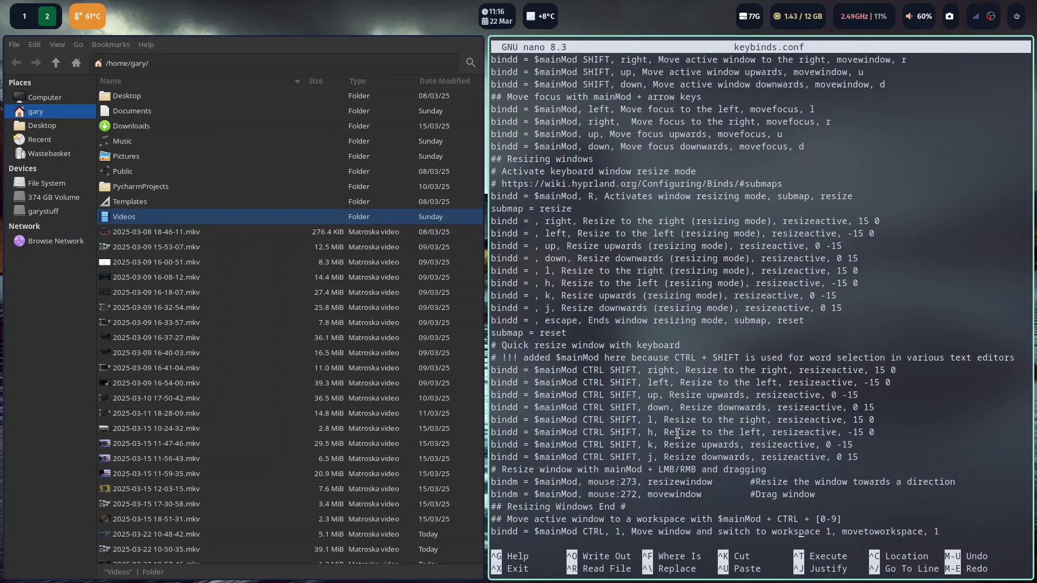
scroll(696, 476, "down", 4)
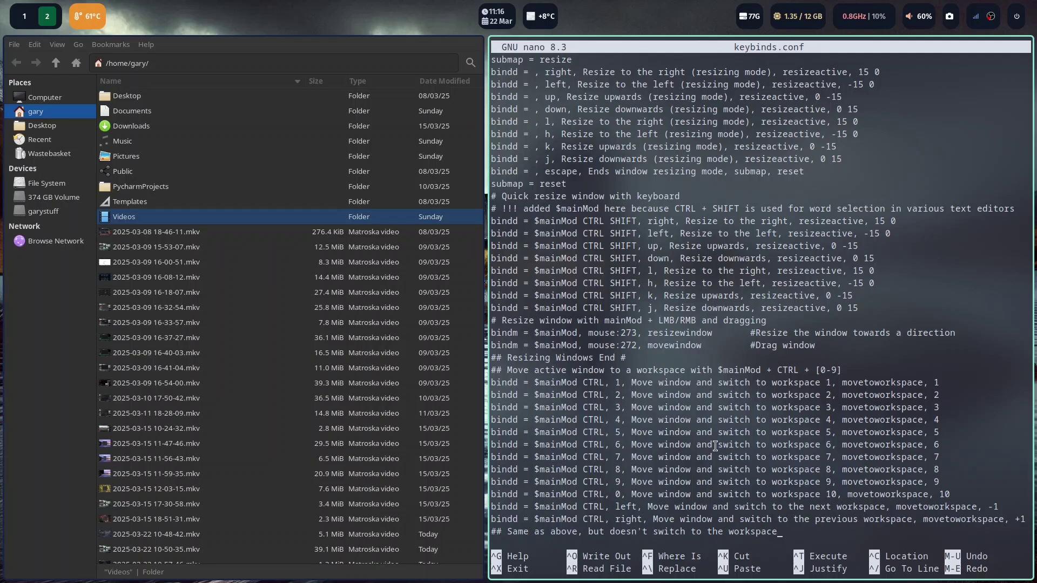
Scroll to Workspace Actions and Additional Settings, highlighting the Super+G exec google-chrome-stable command
type("bindd = $mainMod SHIFT, 1, Move window silently to workspace 1, movetoworkspacesilent, 1 bindd = $mainMod SHIFT, 2, Move window silently to workspace 2, movetoworkspacesilent, 2 bindd = $mainMod SHIFT, 3, Move window silently to workspace 3, movetoworkspacesilent, 3 bindd = $mainMod SHIFT, 4, Move window silently to workspace 4, movetoworkspacesilent, 4 bindd = $mainMod SHIFT, 5, Move window silently to workspace 5, movetoworkspacesilent, 5 bindd = $mainMod SHIFT, 6, Move window silently to workspace 6, movetoworkspacesilent, 6 bindd = $mainMod SHIFT, 7, Move window silently to workspace 7, movetoworkspacesilent, 7 bindd = $mainMod SHIFT, 8, Move window silently to workspace 8, movetoworkspacesilent, 8 bindd = $mainMod SHIFT, 9, Move window silently to workspace 9, movetoworkspacesilent, 9")
scroll(715, 446, "down", 12)
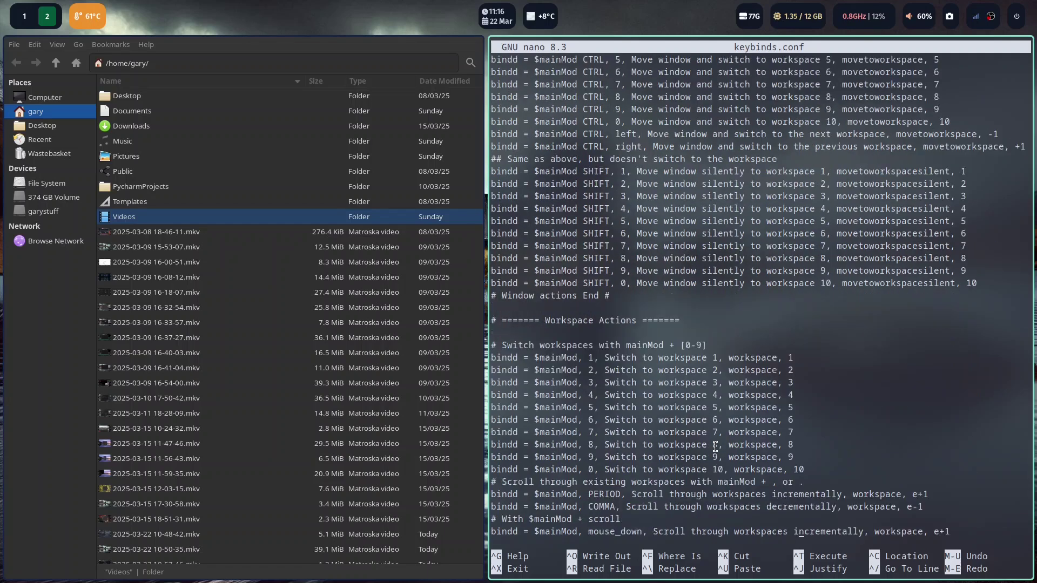
scroll(714, 446, "down", 2)
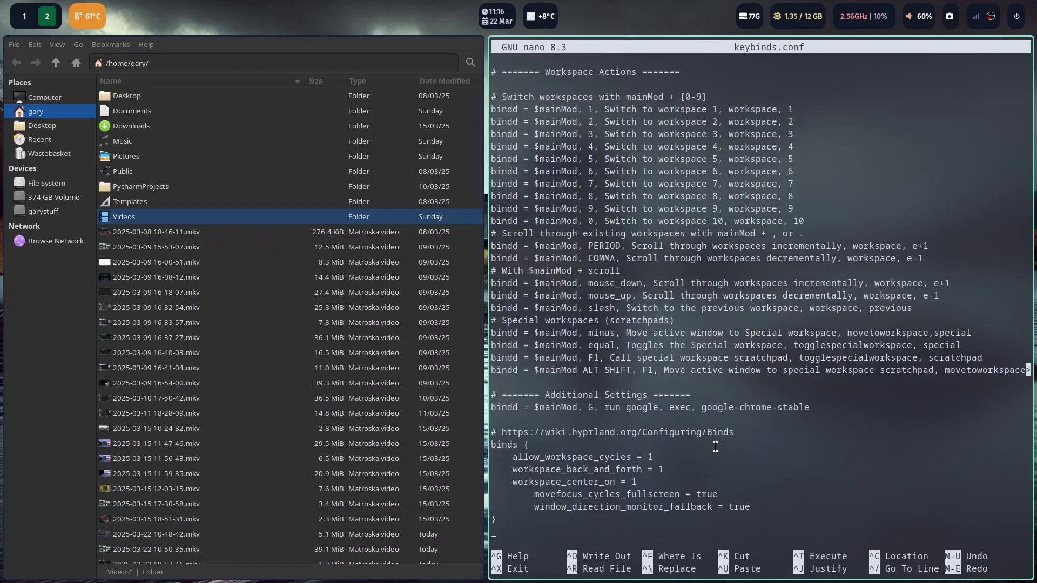
scroll(824, 141, "up", 3)
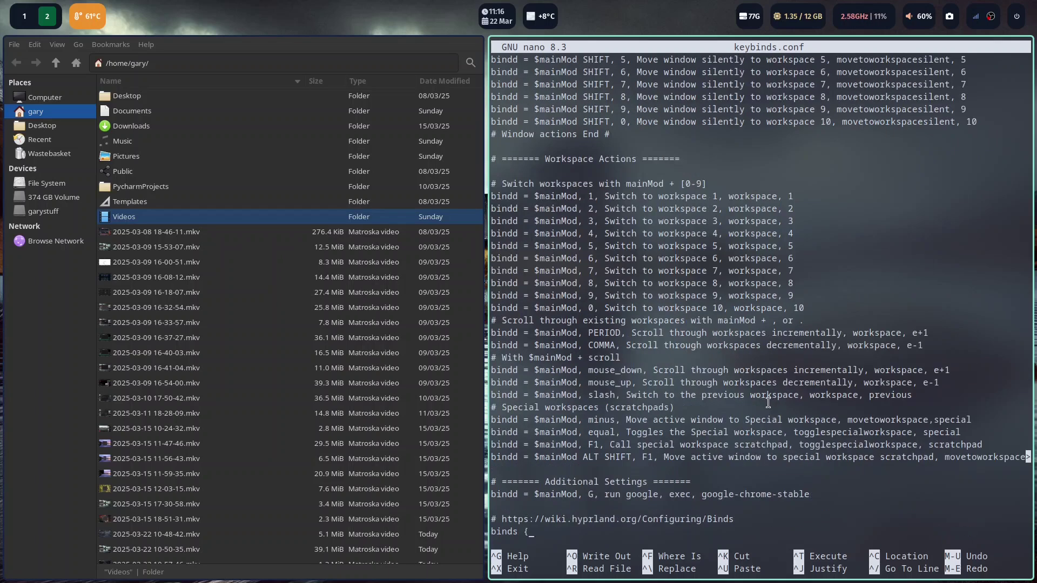
scroll(768, 402, "down", 3)
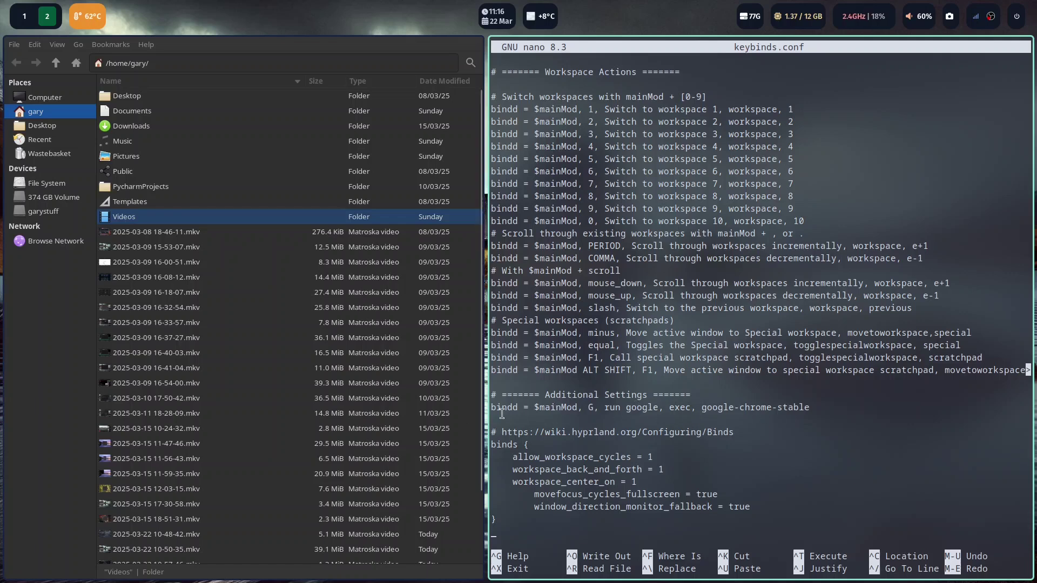
double_click(557, 408)
left_click(594, 411)
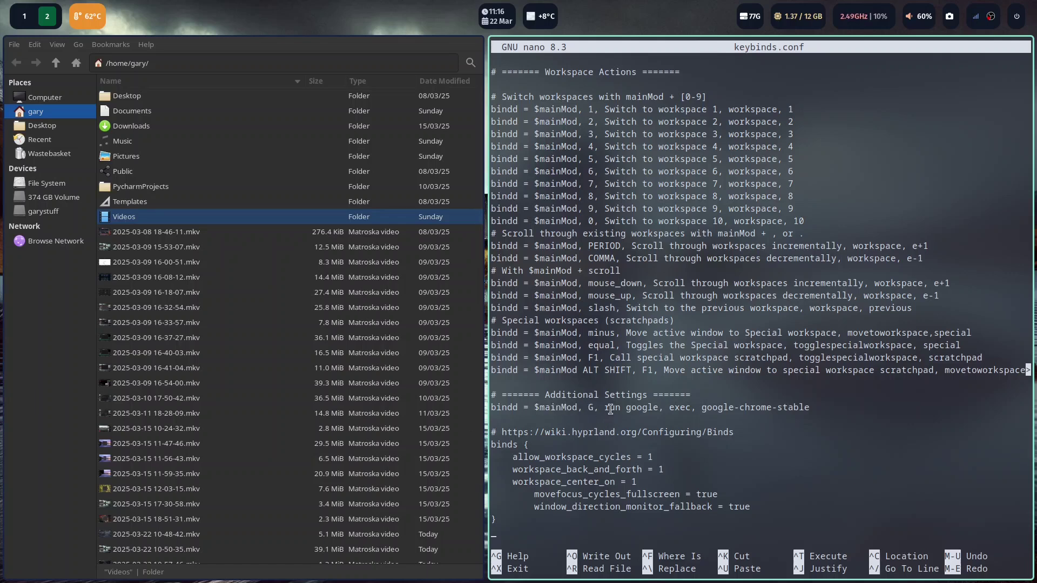
left_click_drag(604, 419, 689, 409)
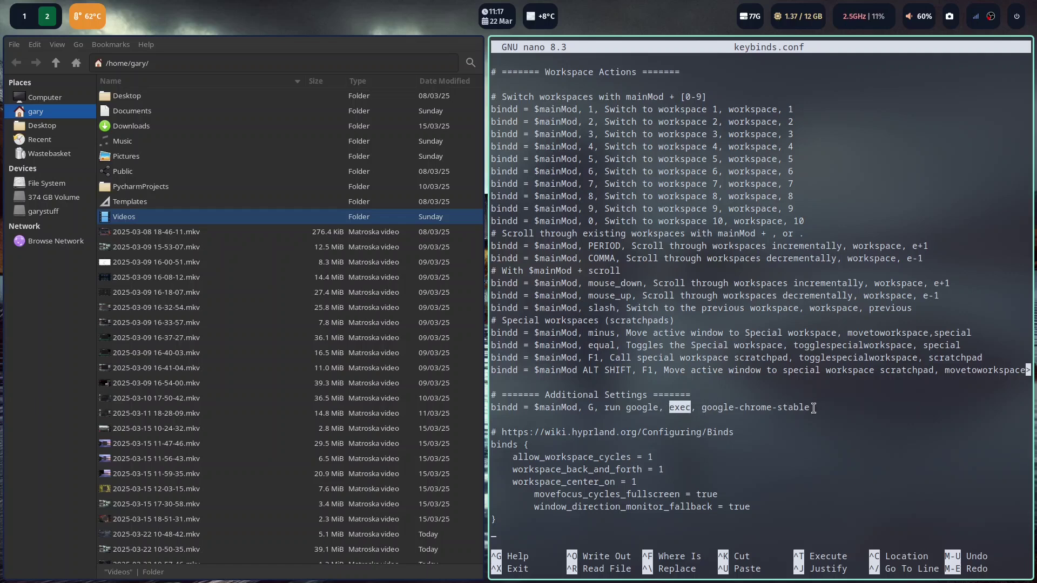
Launch Chrome with Super+G, close it, exit nano and focus Thunar
key("super+g")
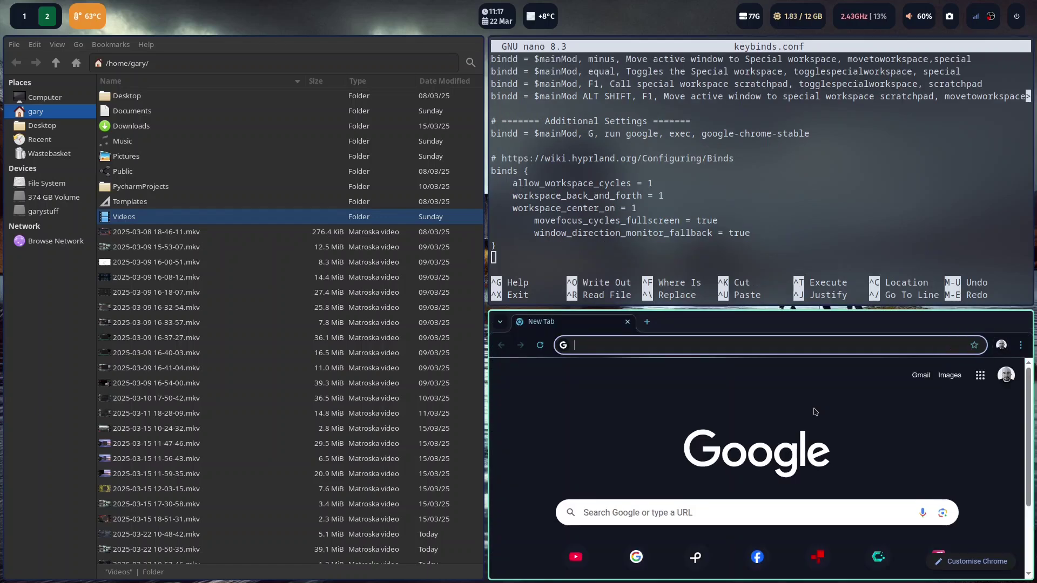
key("ctrl+w")
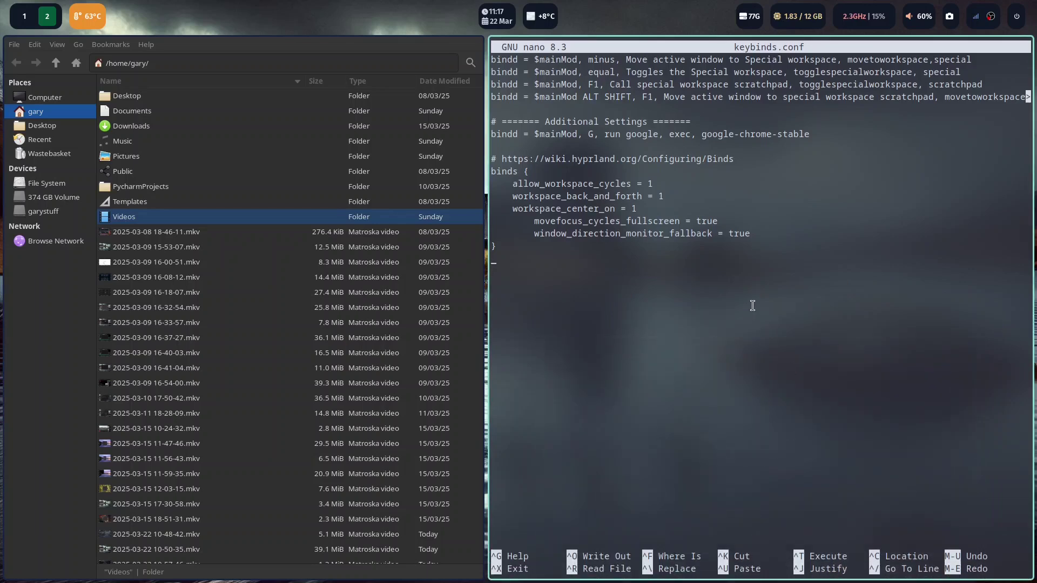
key("ctrl+x")
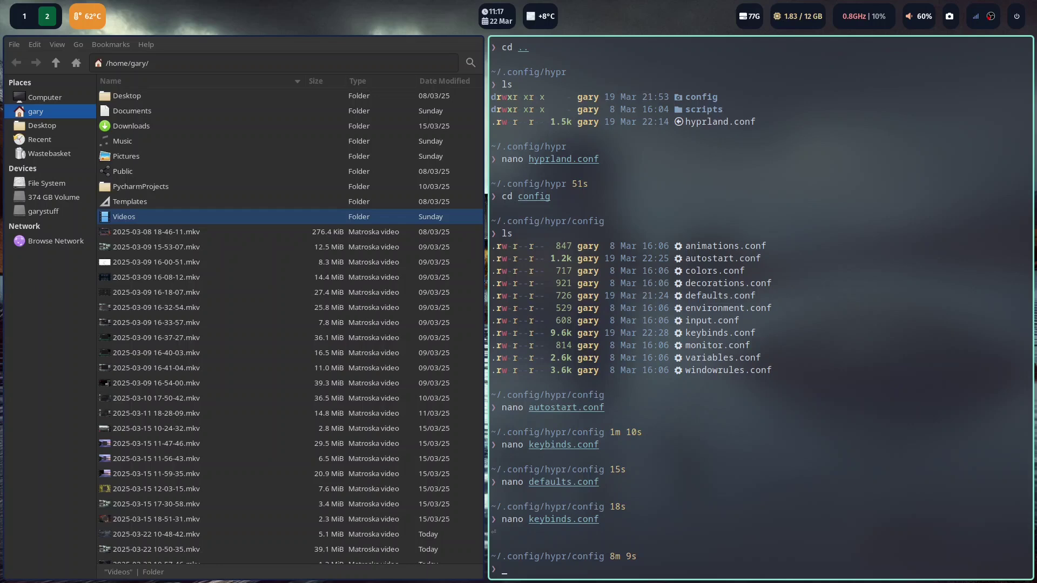
left_click(393, 283)
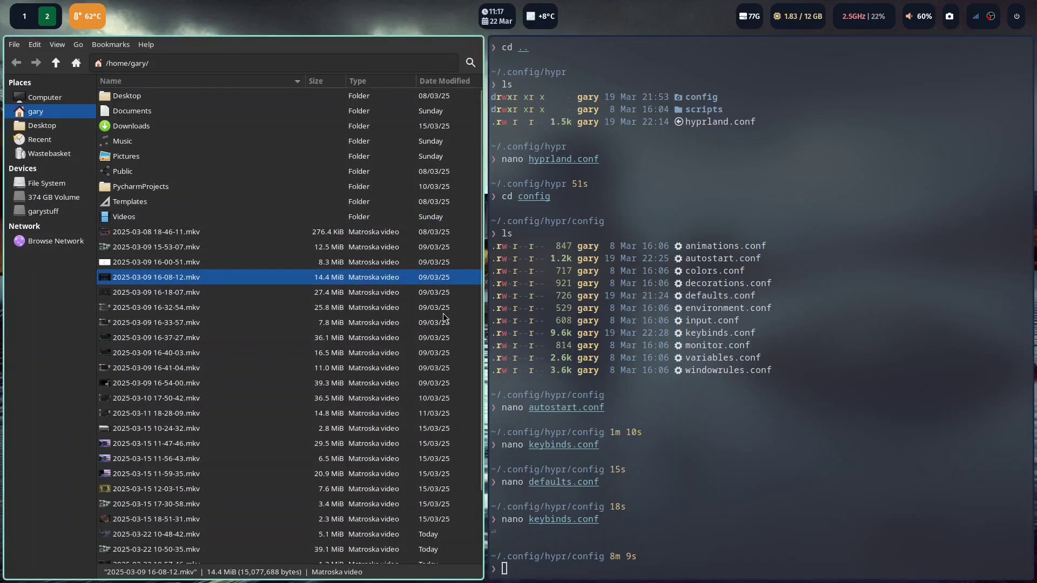
Close Thunar, list the config files with ls, and glance through colors.conf
key("super+q")
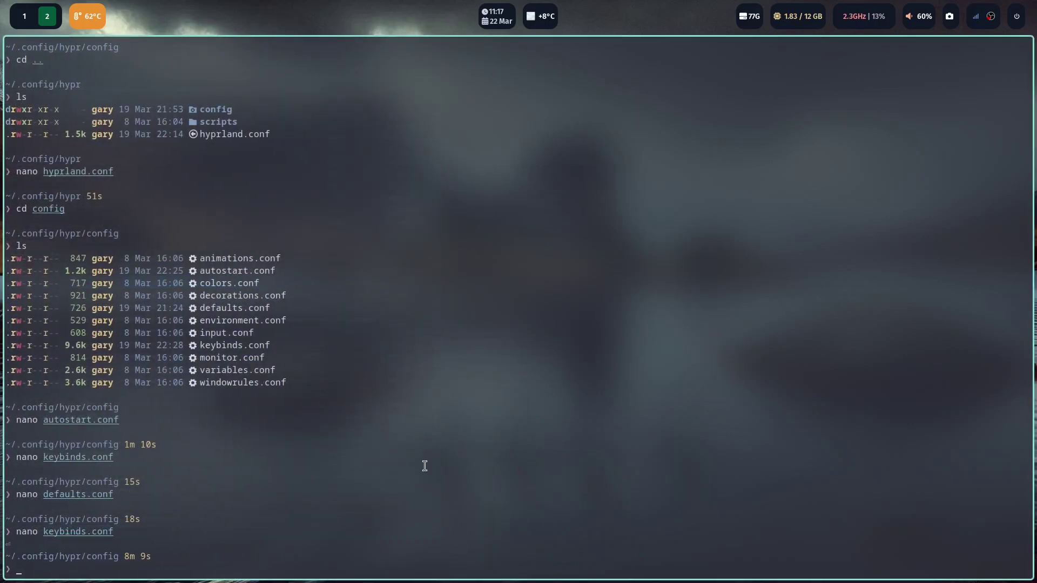
type("ls")
key("Return")
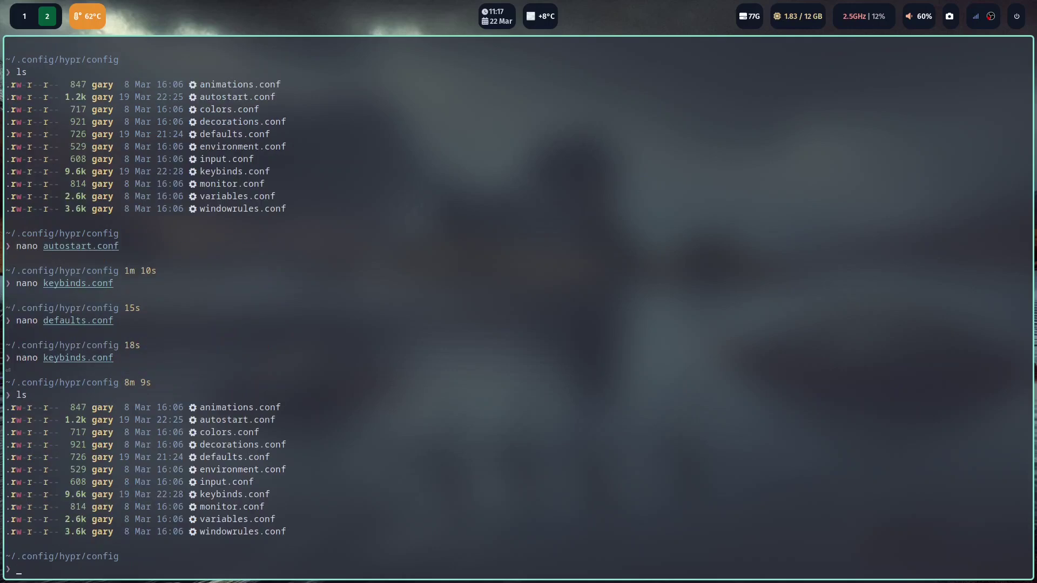
type("nano colors.conf")
key("Return")
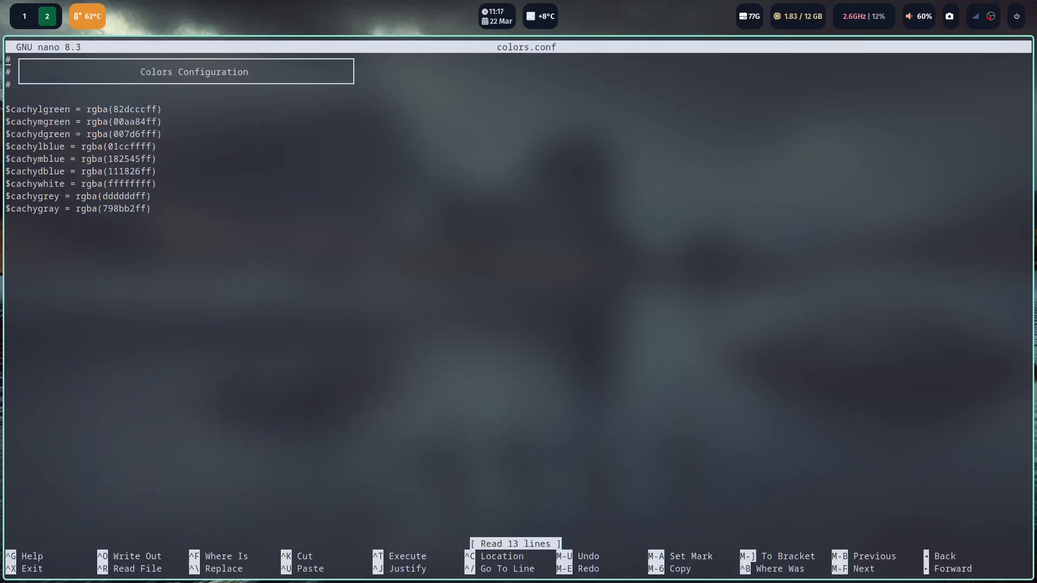
key("Down")
key("Down")
key("Down")
key("Down")
key("Down")
key("Down")
key("Down")
key("ctrl+x")
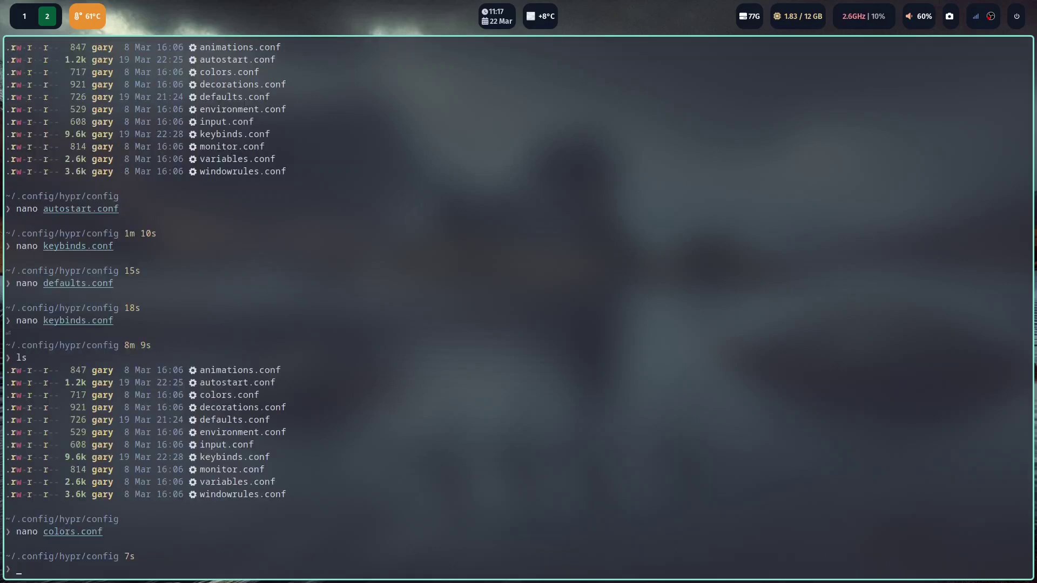
Open decorations.conf in nano and follow its decoration wiki URL into the browser
type("nano decorations.conf")
key("Return")
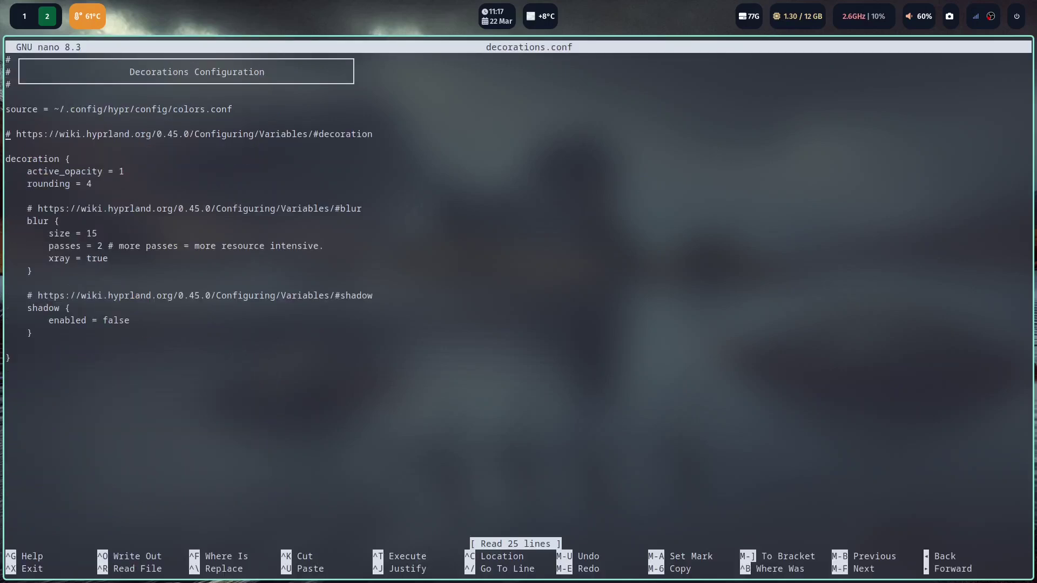
left_click(6, 147)
left_click(13, 134)
left_click(78, 134)
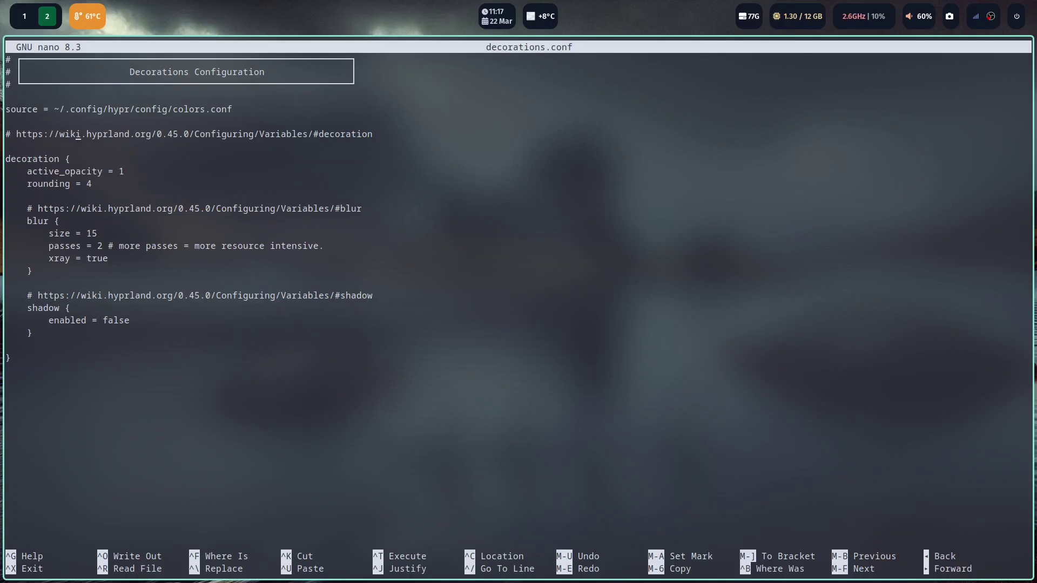
left_click(145, 135)
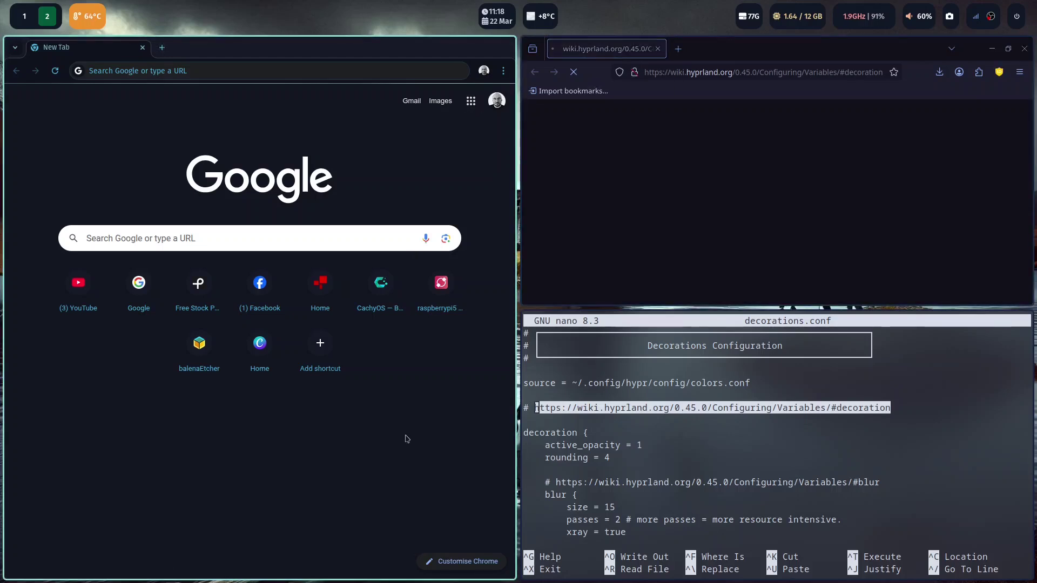
Close Chrome and scroll through the wiki's decoration, blur and shadow variables
key("super+q")
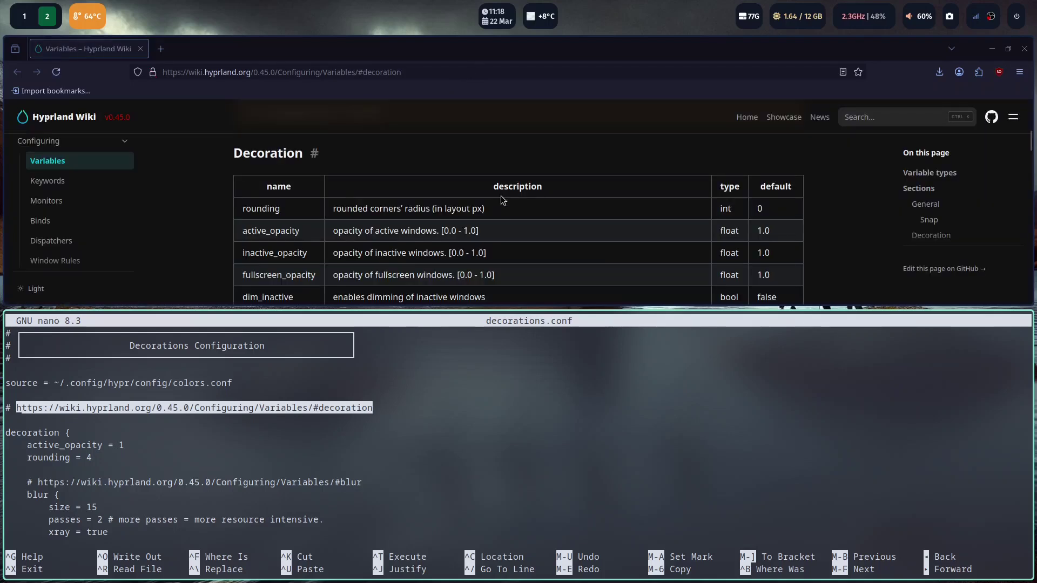
scroll(504, 216, "down", 10)
scroll(503, 227, "down", 5)
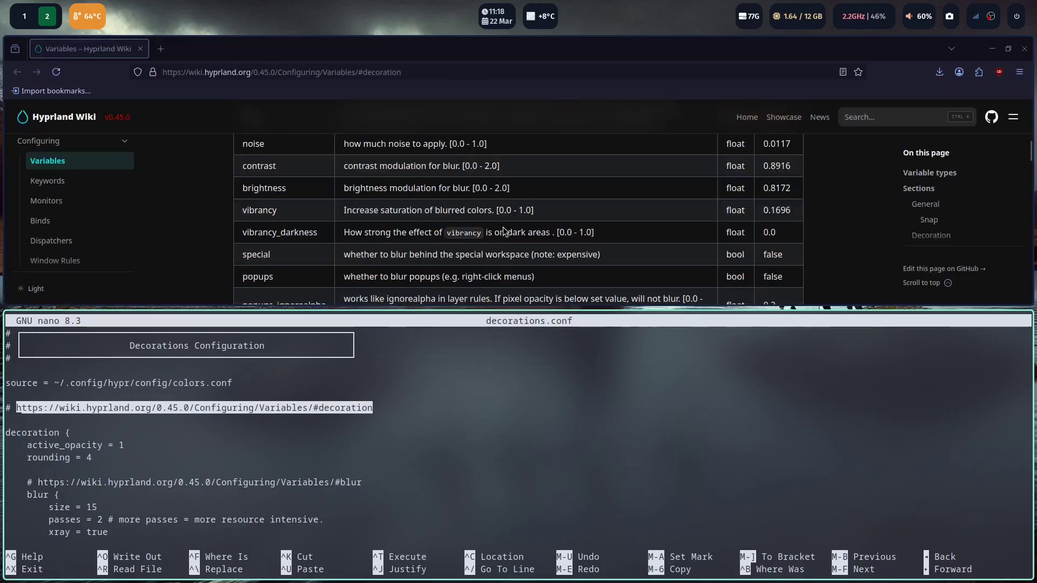
scroll(503, 231, "down", 10)
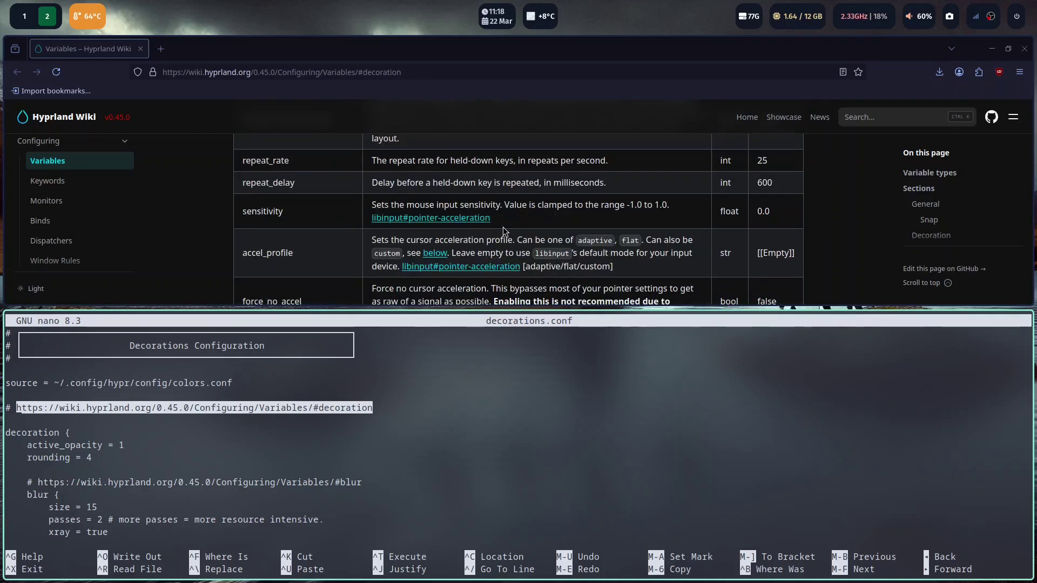
Toggle fullscreen on nano and Firefox with Super+F, then switch to workspace 2
key("super+f")
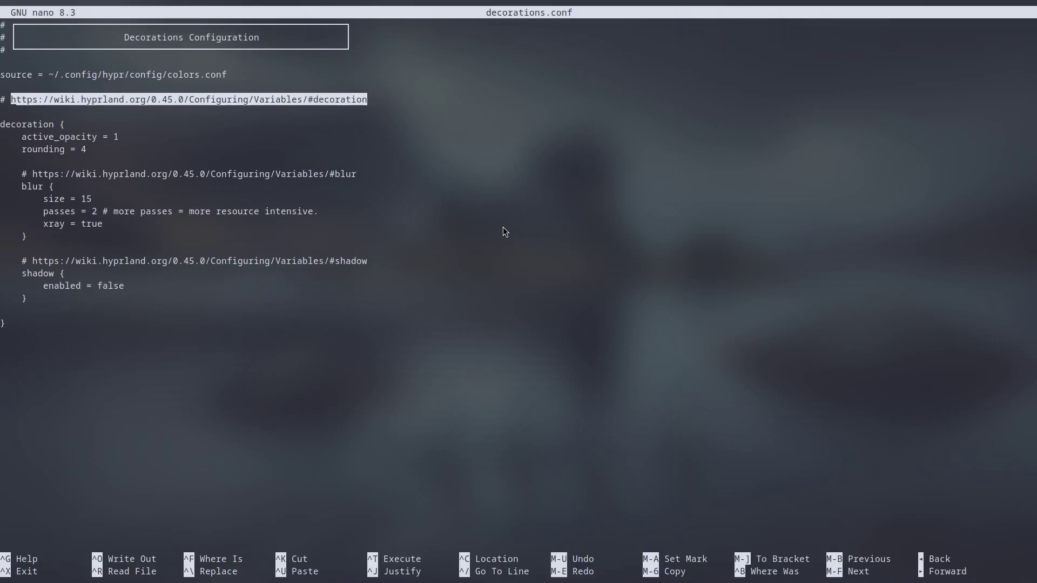
key("super+f")
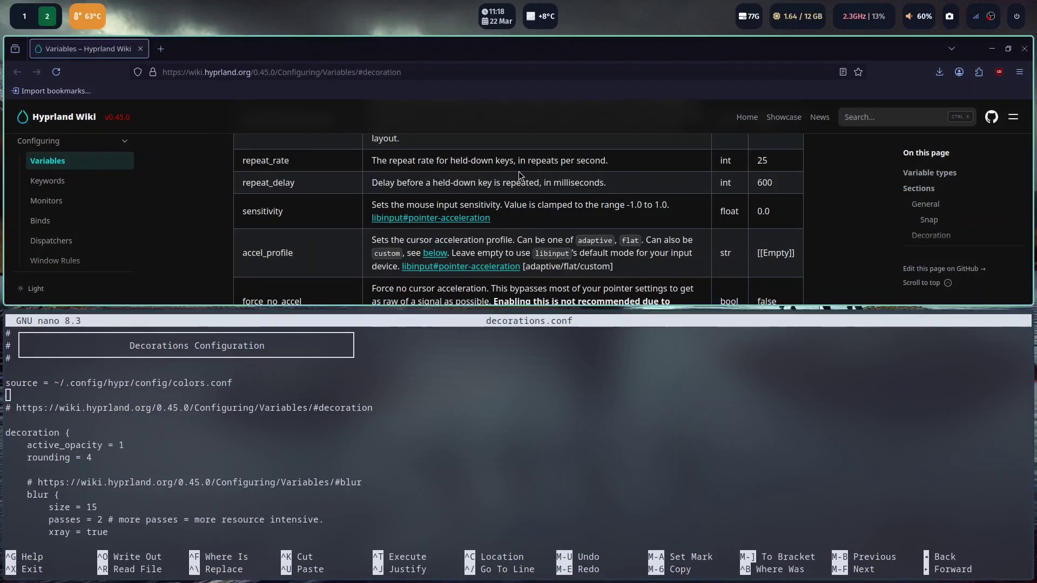
key("super+f")
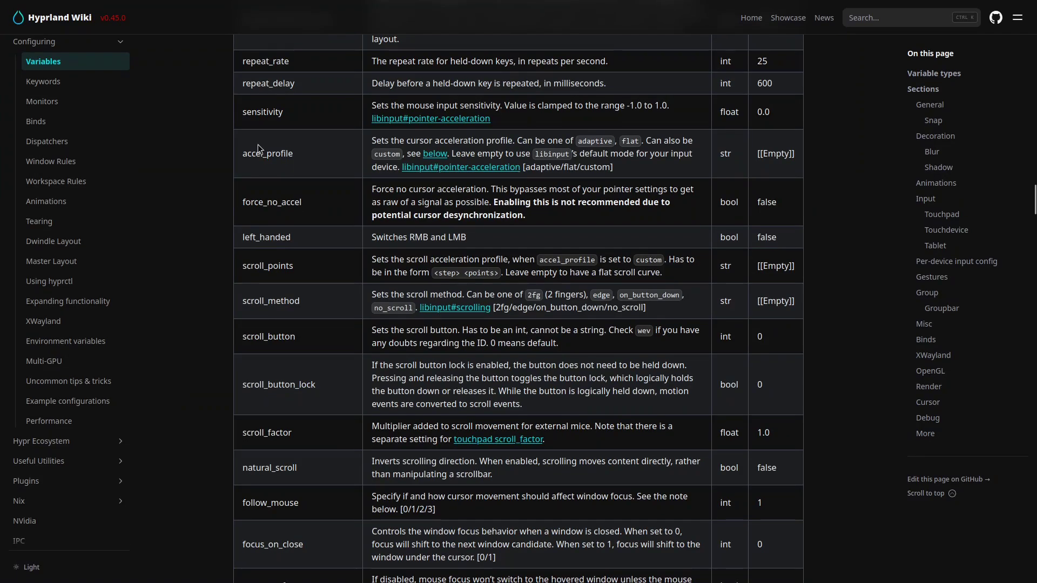
scroll(258, 148, "up", 15)
key("super+f")
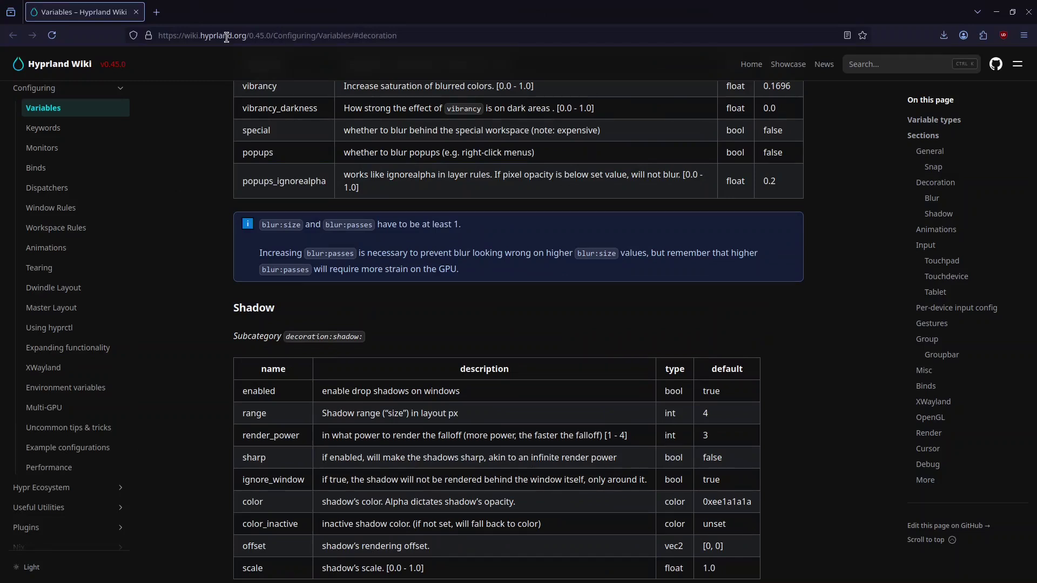
scroll(49, 110, "up", 3)
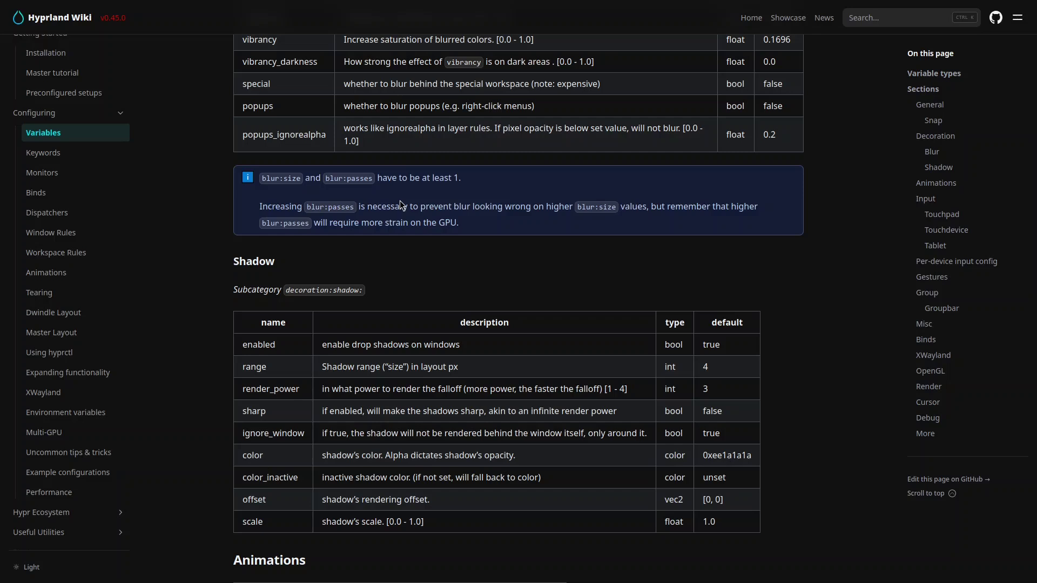
key("super+2")
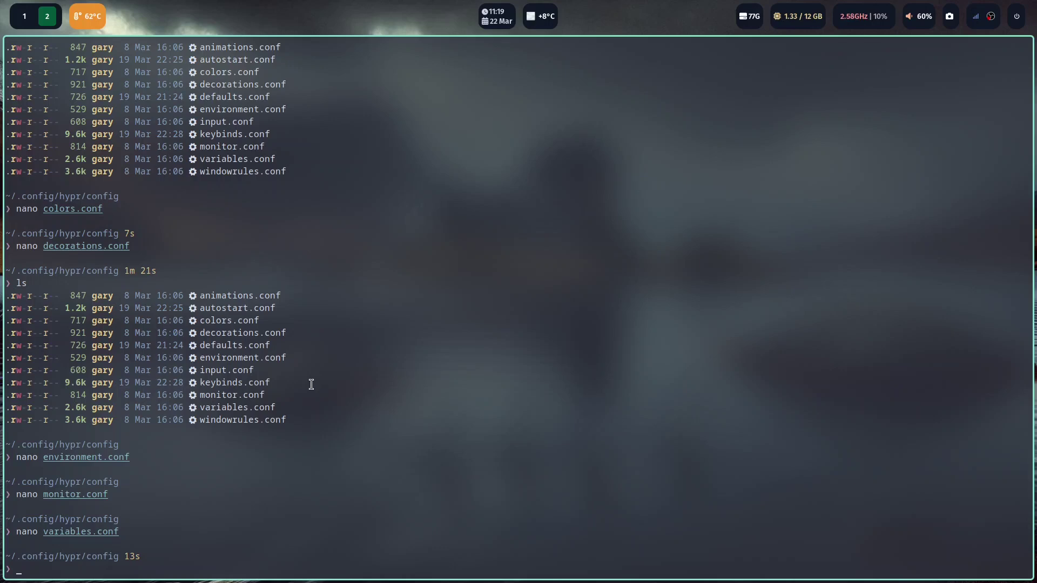
Go up to ~/.config/hypr and list its config, scripts and hyprland.conf entries
type("cd ..")
key("Return")
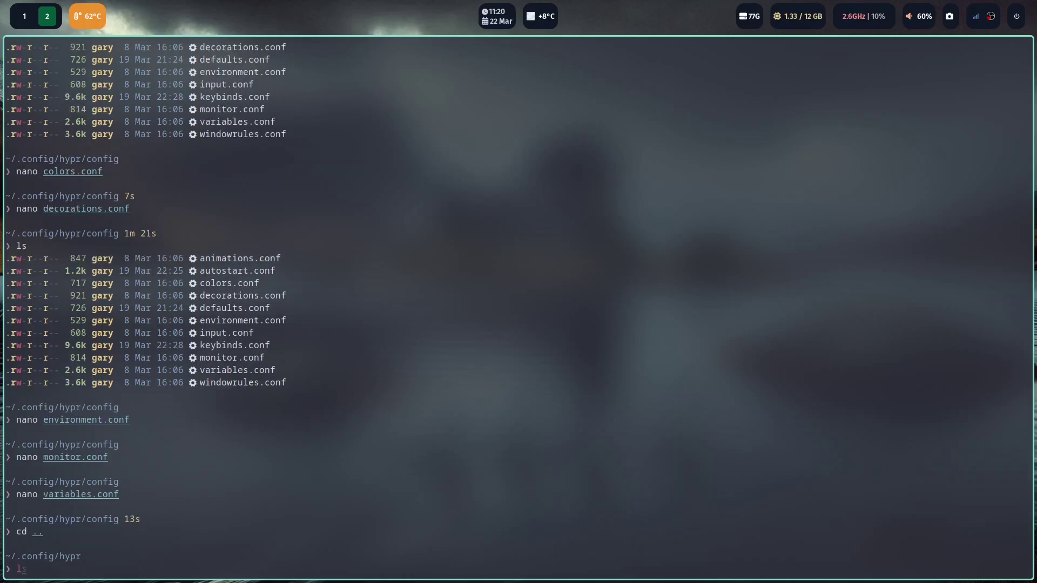
type("ls")
key("Return")
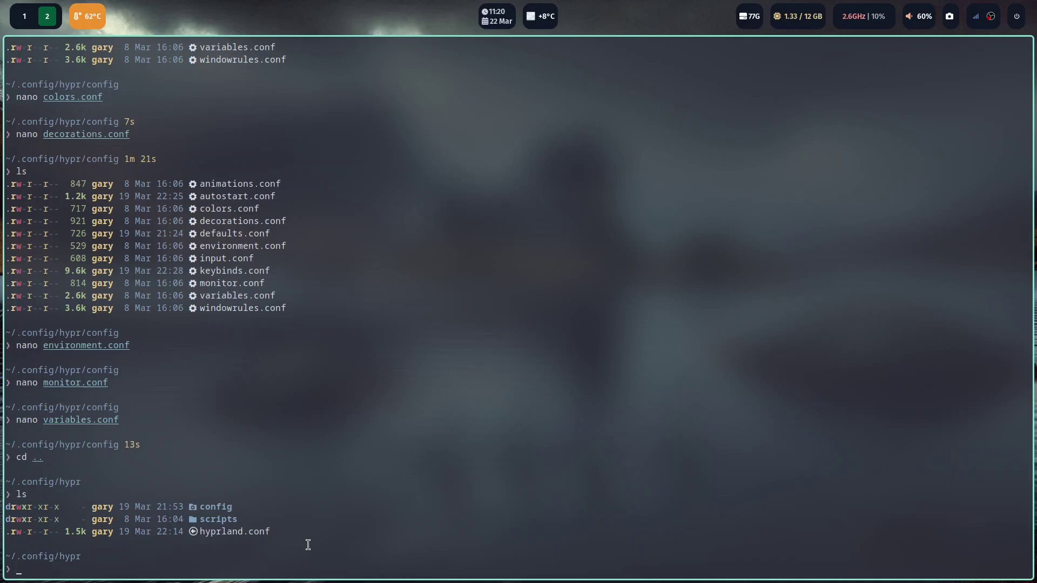
Close the focused terminal with Super+Q to reveal the wallpaper desktop
key("super+q")
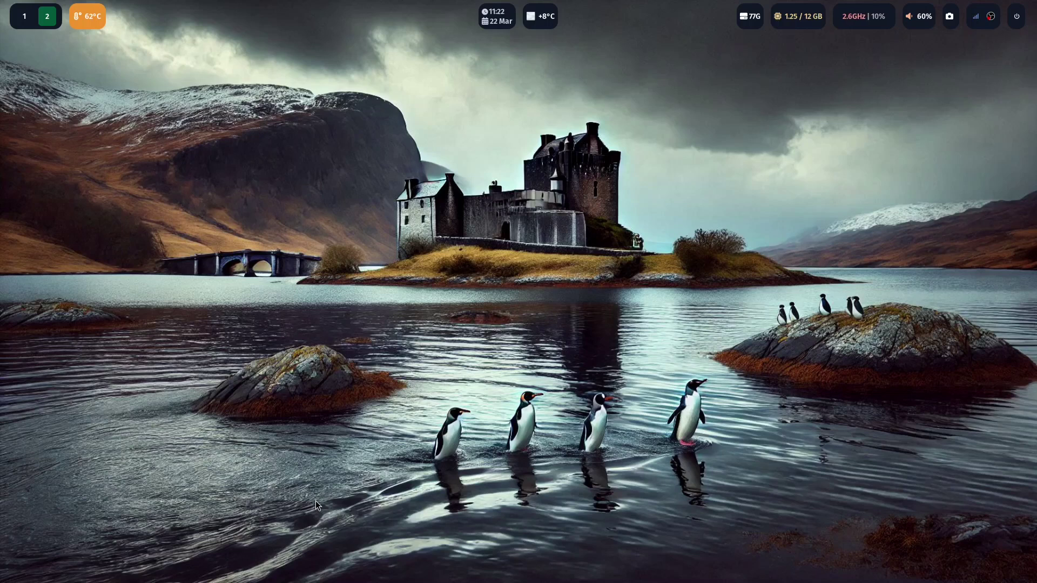
Open and close a system-info terminal, then open Rofi and try filters 'kden', 'libb' and 'evo', clearing each
key("super+Return")
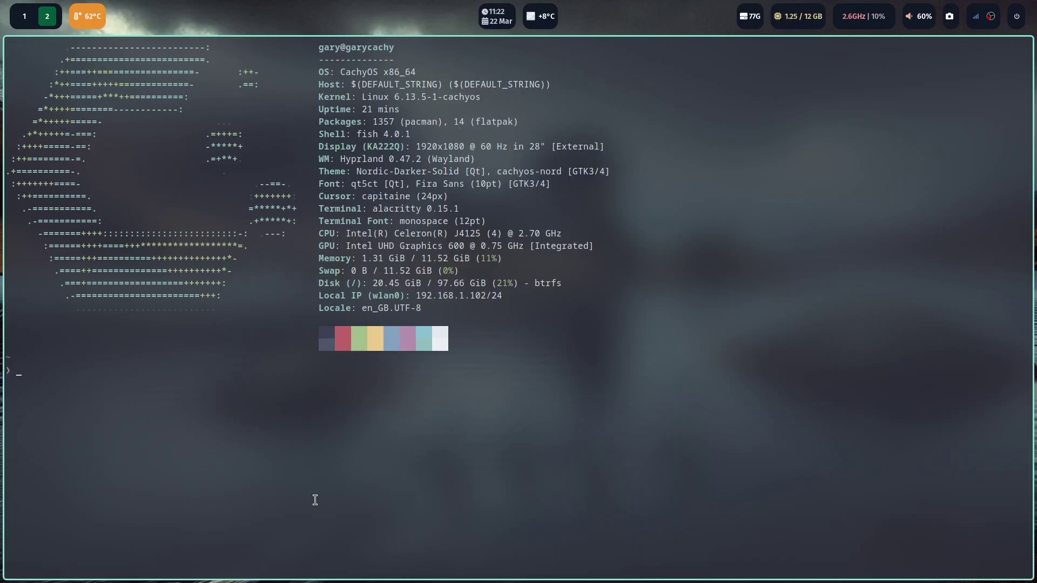
key("super+q")
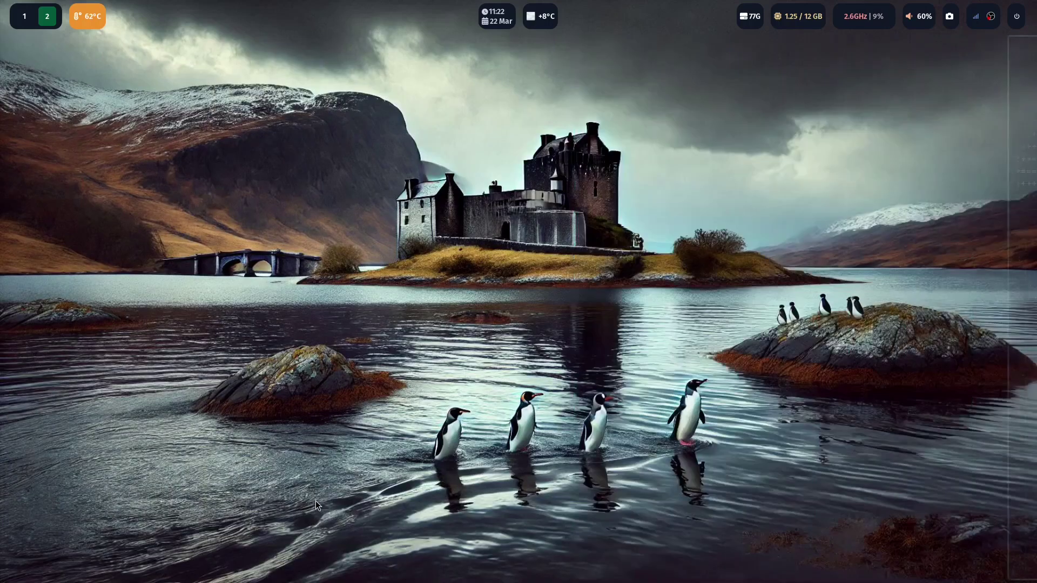
key("super+d")
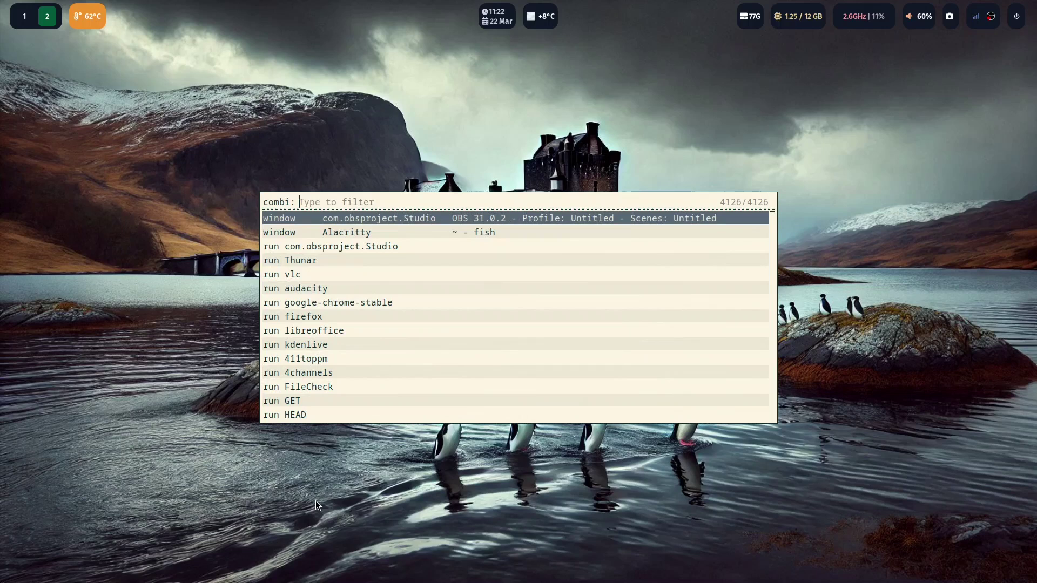
type("kden")
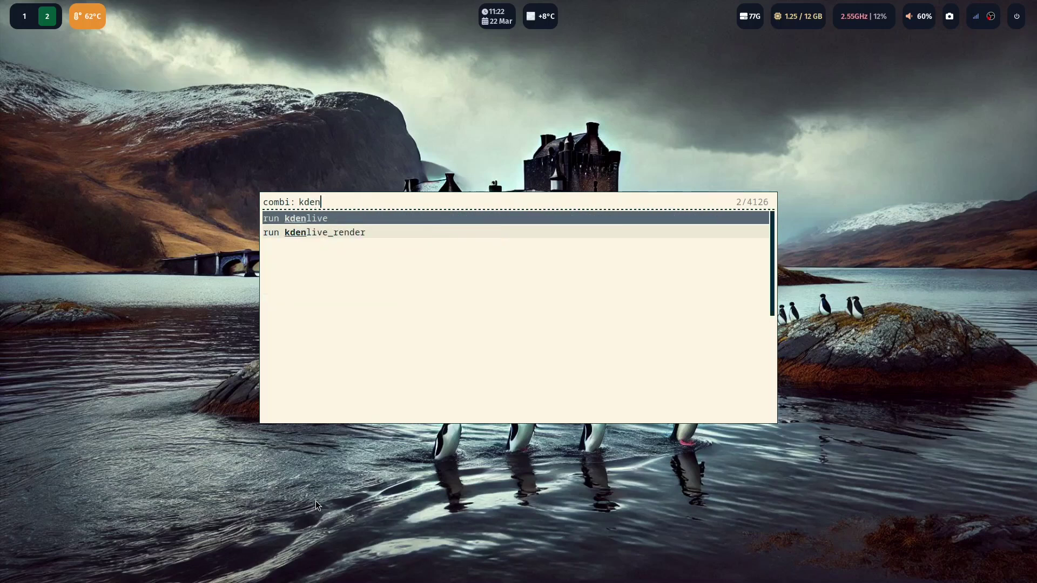
key("BackSpace")
key("BackSpace")
key("BackSpace")
key("BackSpace")
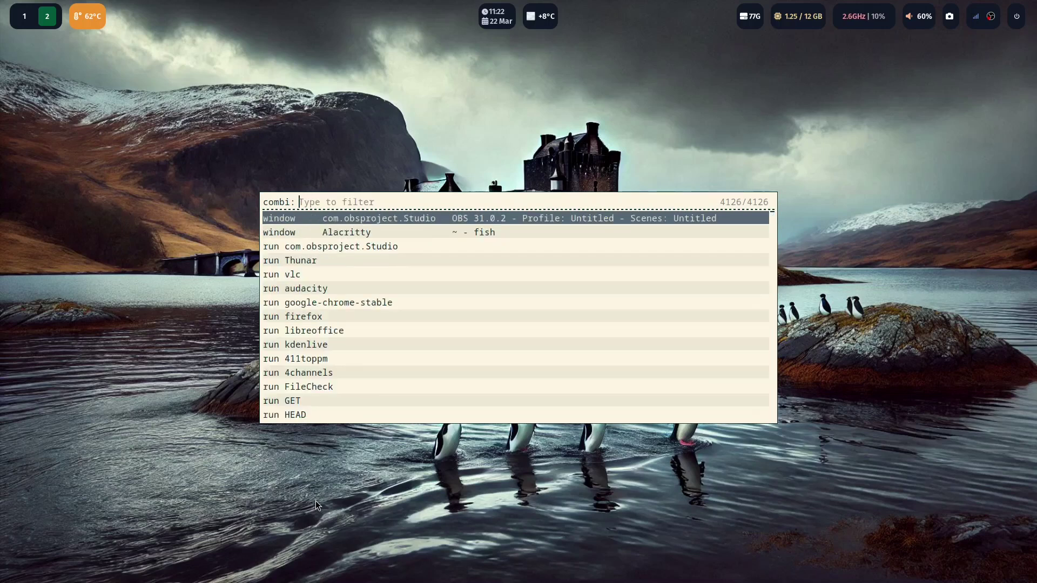
type("libb")
key("BackSpace")
key("BackSpace")
key("BackSpace")
key("BackSpace")
type("evo")
key("BackSpace")
key("BackSpace")
key("BackSpace")
Dismiss Rofi without launching anything and close the htop window
key("Escape")
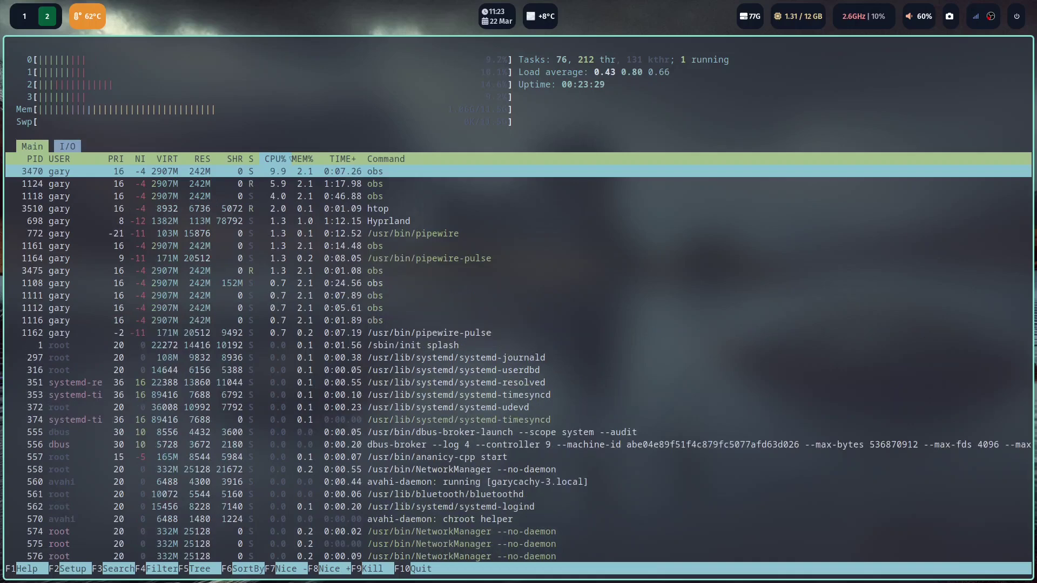
key("super+q")
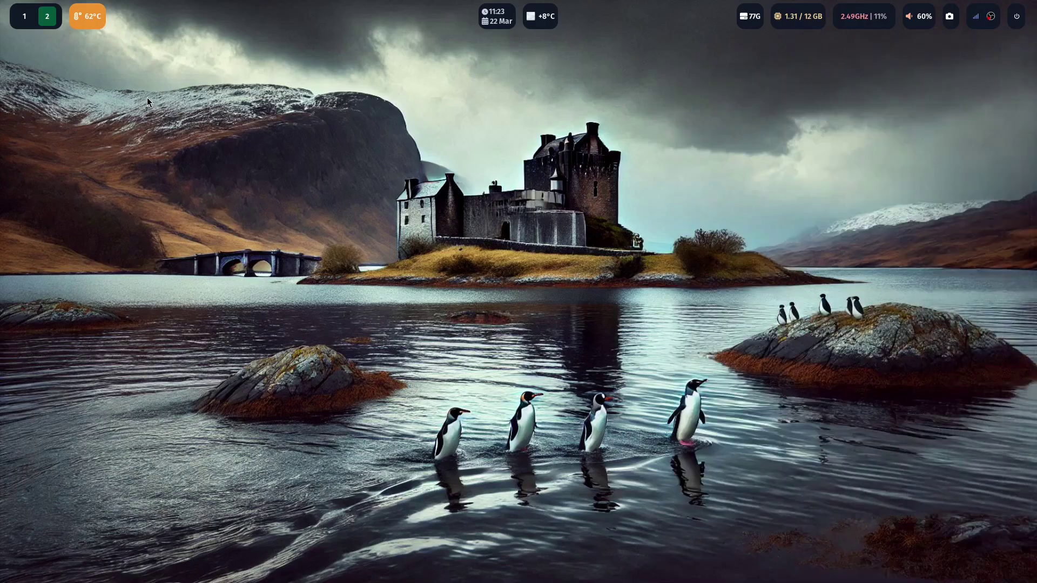